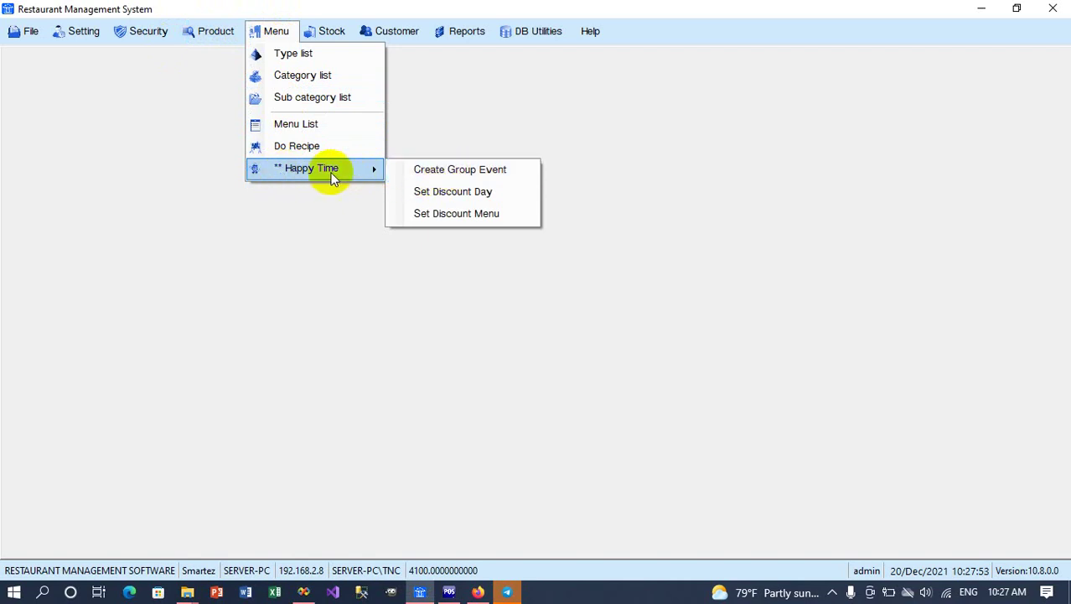
- Create a Happy Time group event named "40% Off for 1 week"
click(451, 171)
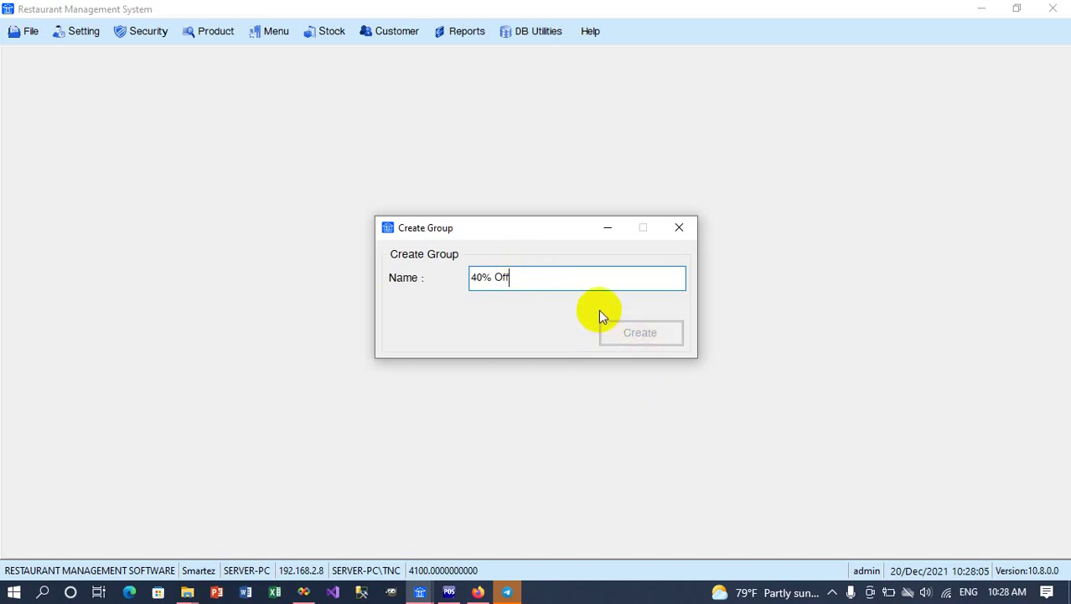
text(for 1 week)
click(636, 337)
click(473, 348)
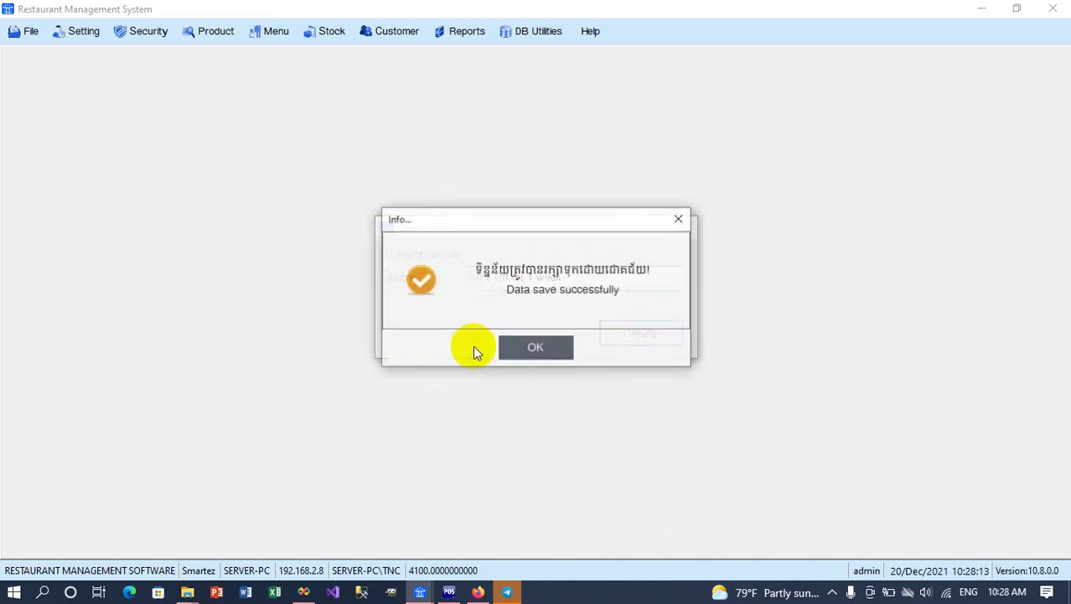
click(555, 349)
- Start a discount day event named "40% Off for 1 week" in the group of the same name, running 20/12/2021 to 27/12/2021
click(279, 31)
mouse_move(349, 173)
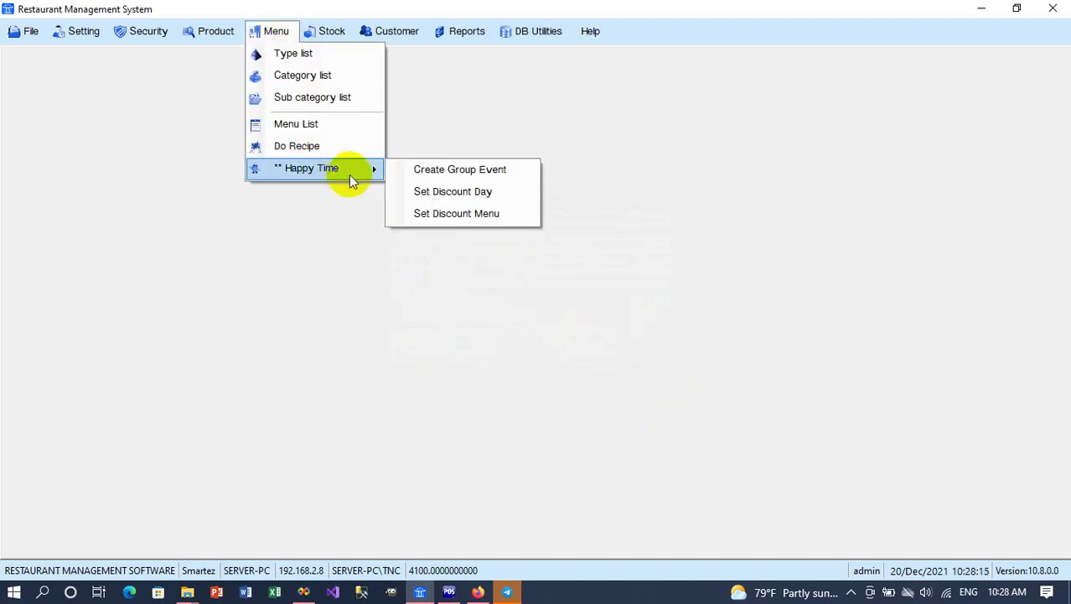
click(453, 191)
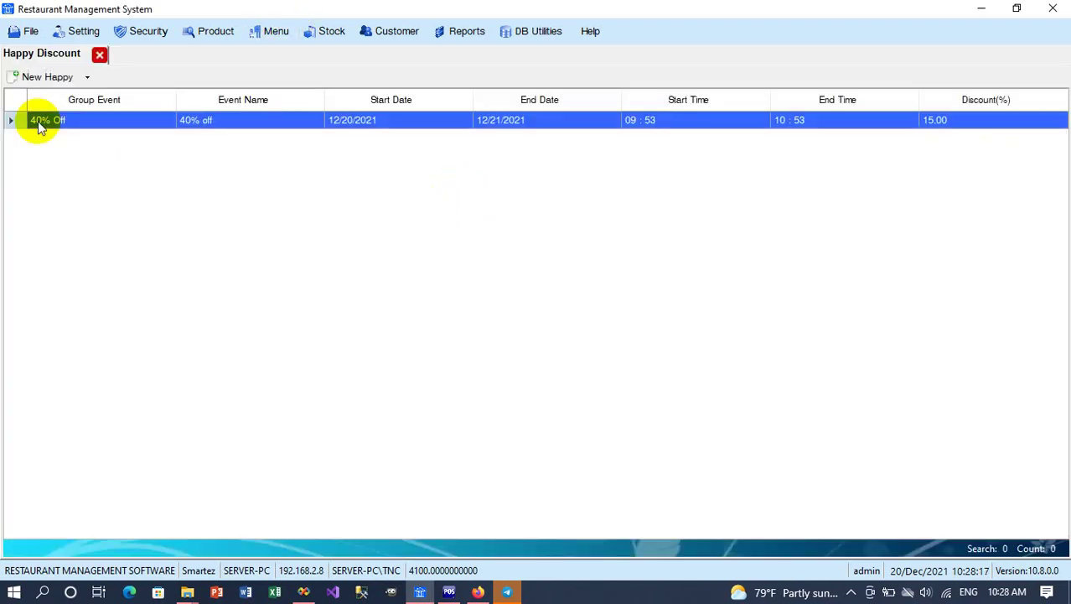
click(49, 76)
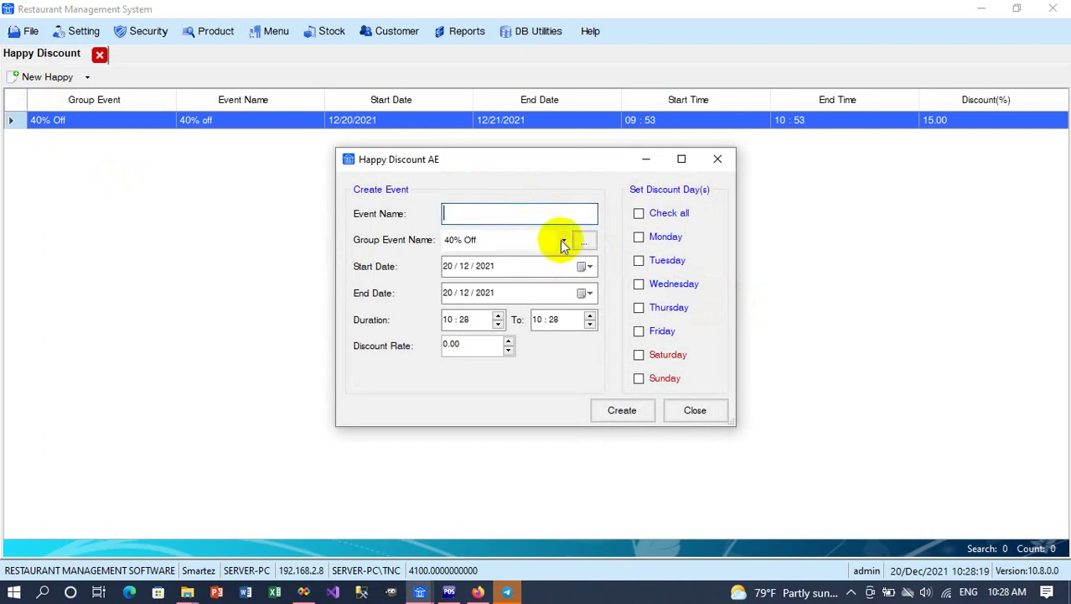
click(563, 242)
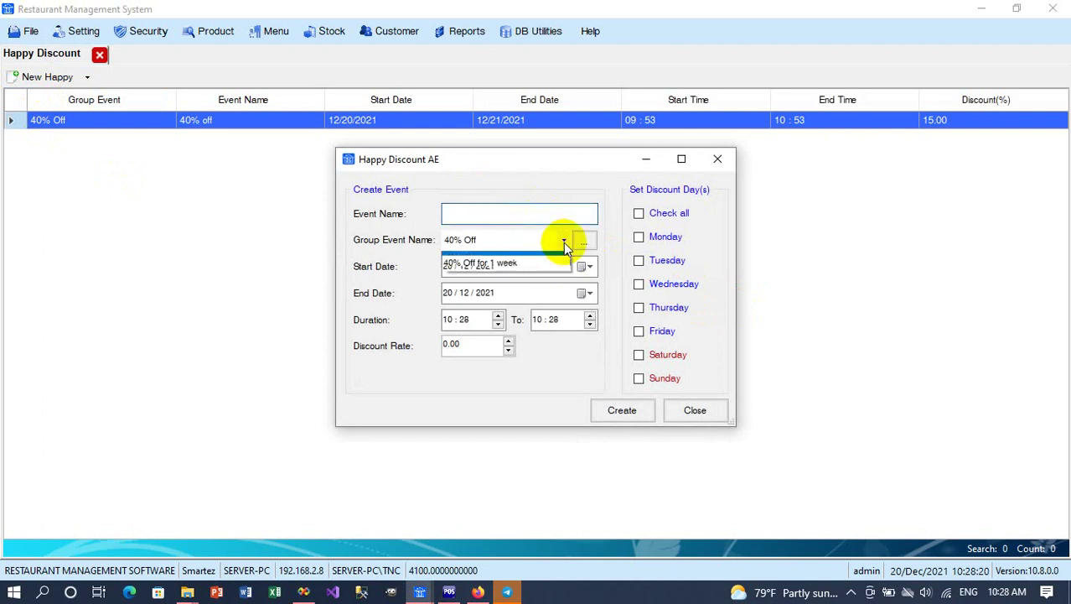
click(481, 274)
click(473, 211)
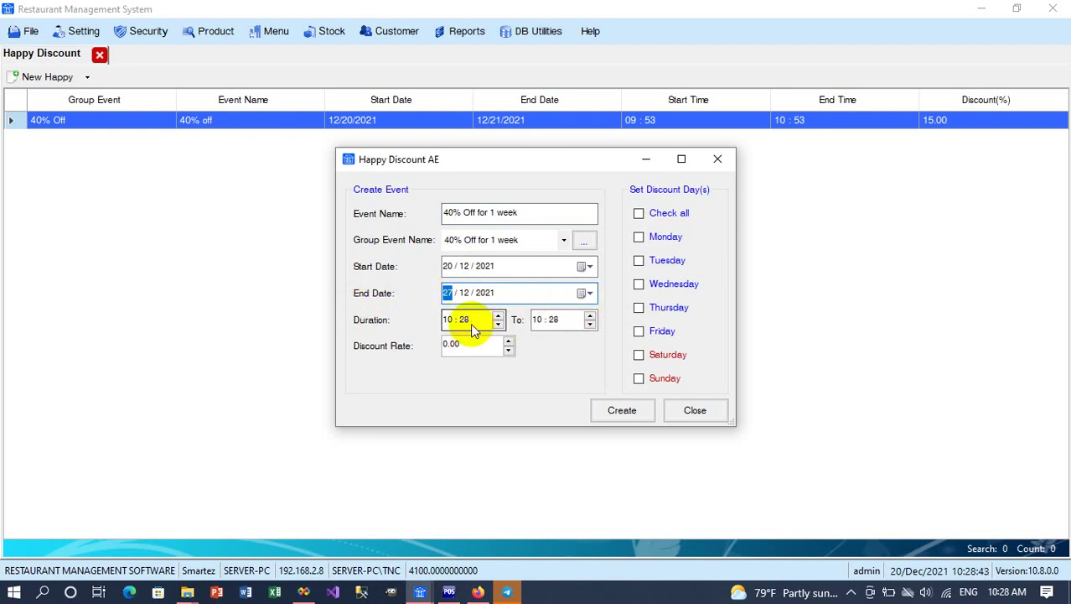
- Set the event's duration to 10:28–17:28 on all days with a discount rate of 40, and create it
click(462, 325)
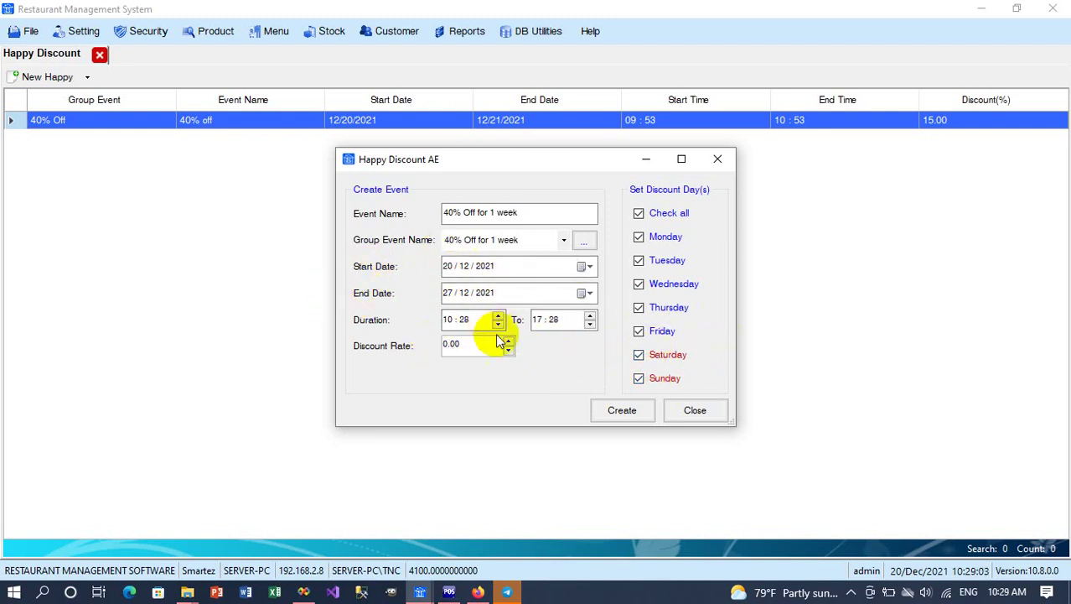
click(466, 346)
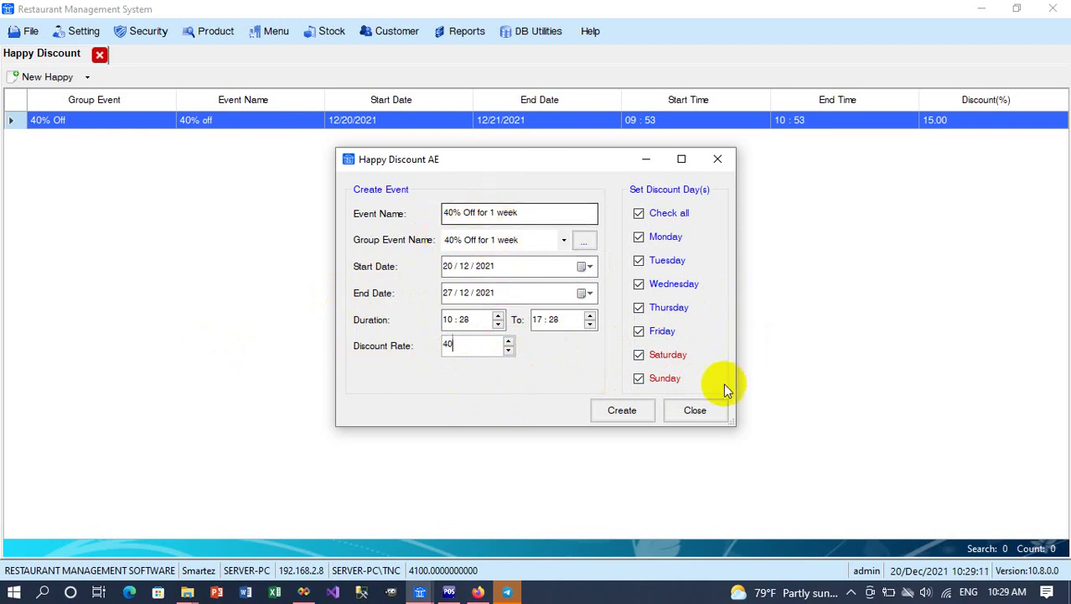
click(613, 413)
click(533, 345)
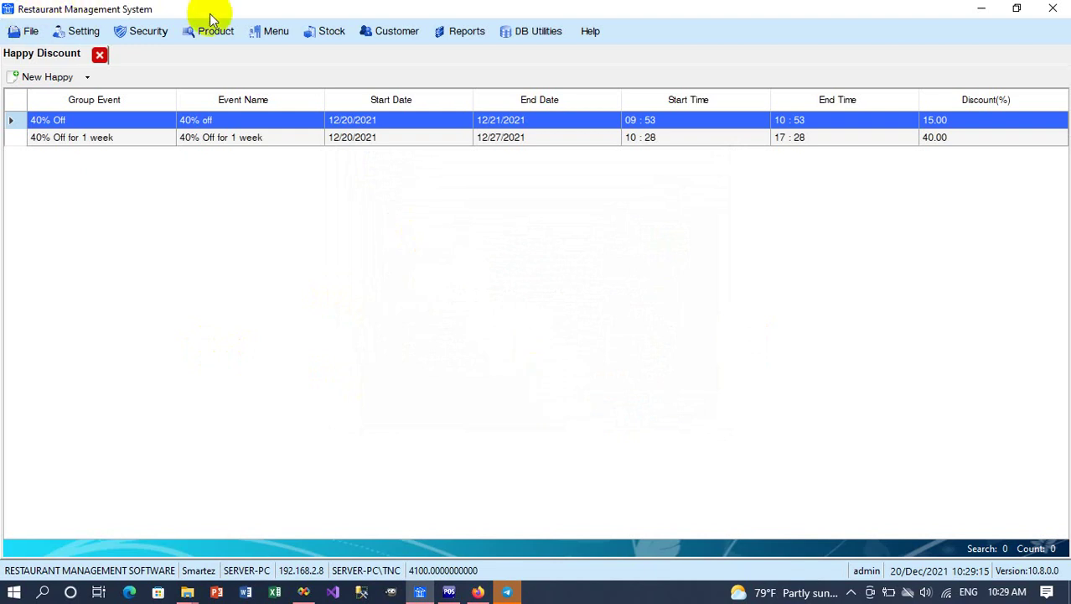
- Open the Happy Time discount menu setup and load the menu items for the "40% Off for 1 week" event
click(260, 34)
mouse_move(335, 167)
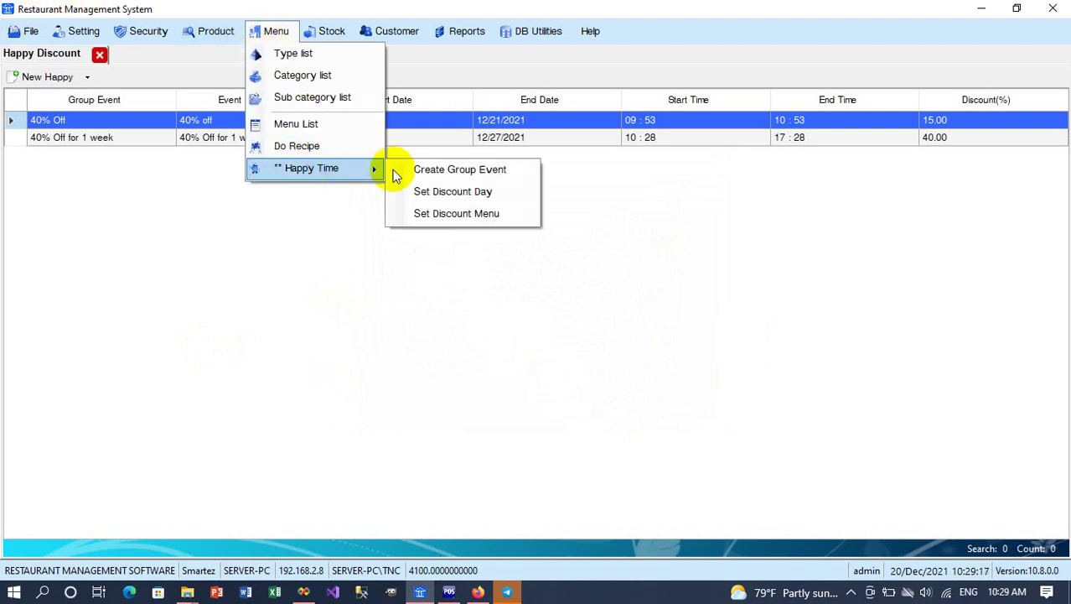
click(448, 214)
click(165, 103)
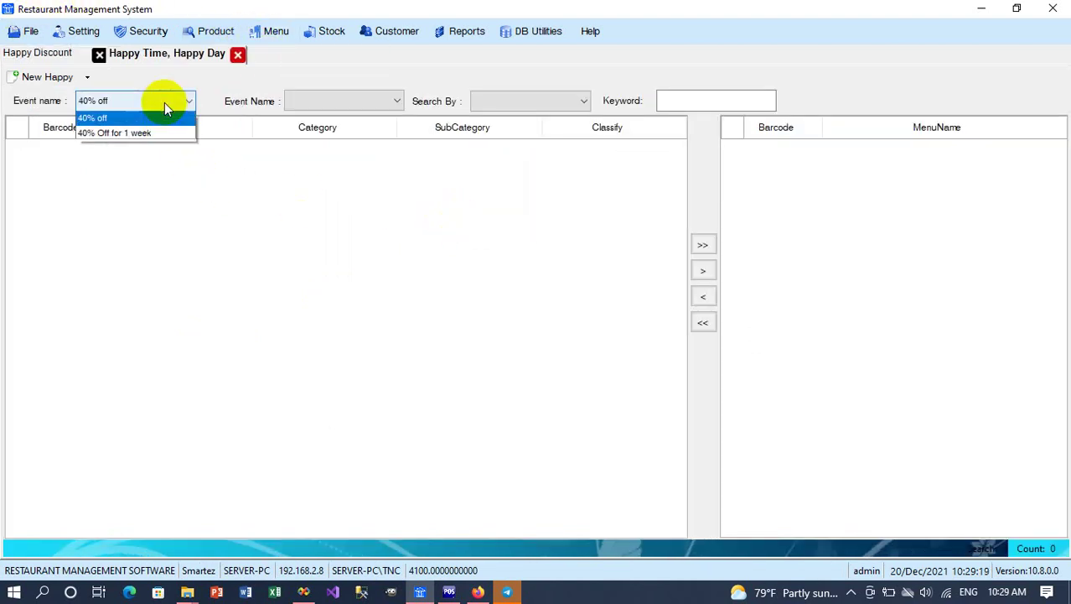
click(101, 137)
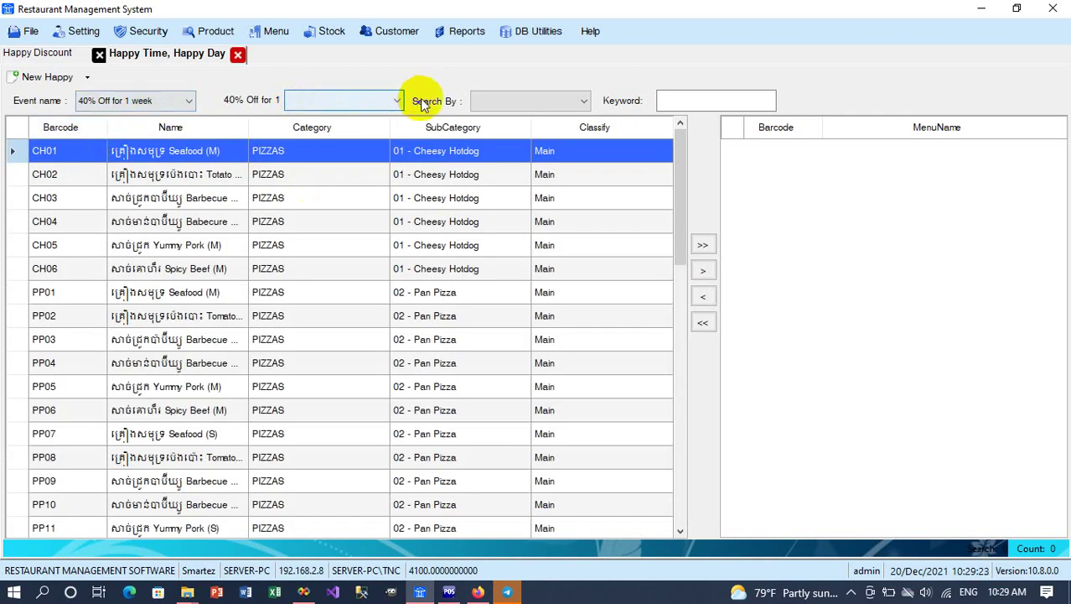
- Filter the available menu items by Sub Category to 04 - Pasta
click(396, 102)
click(333, 164)
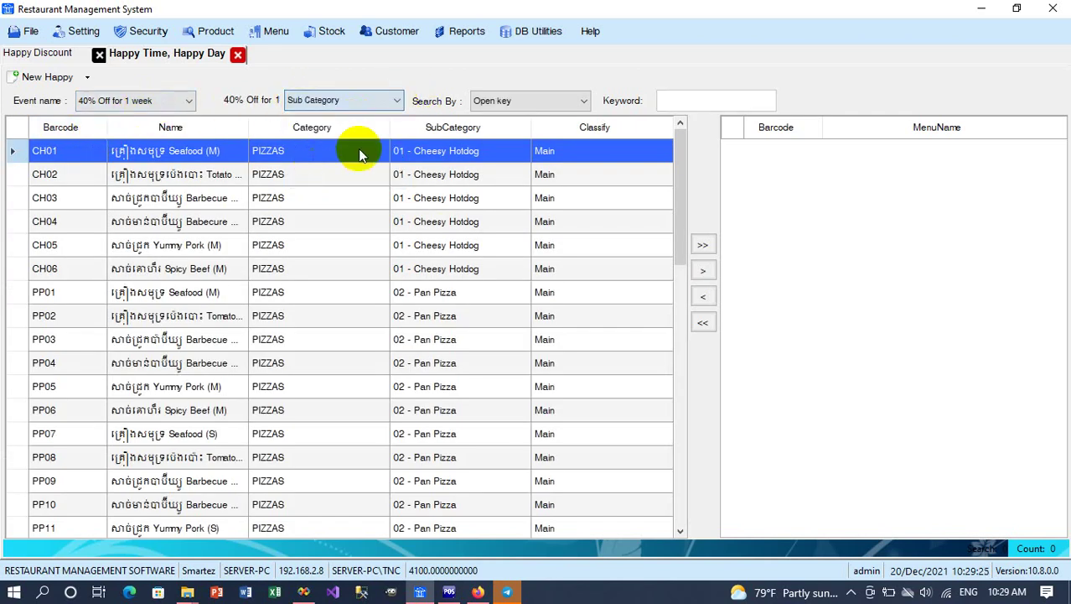
click(537, 101)
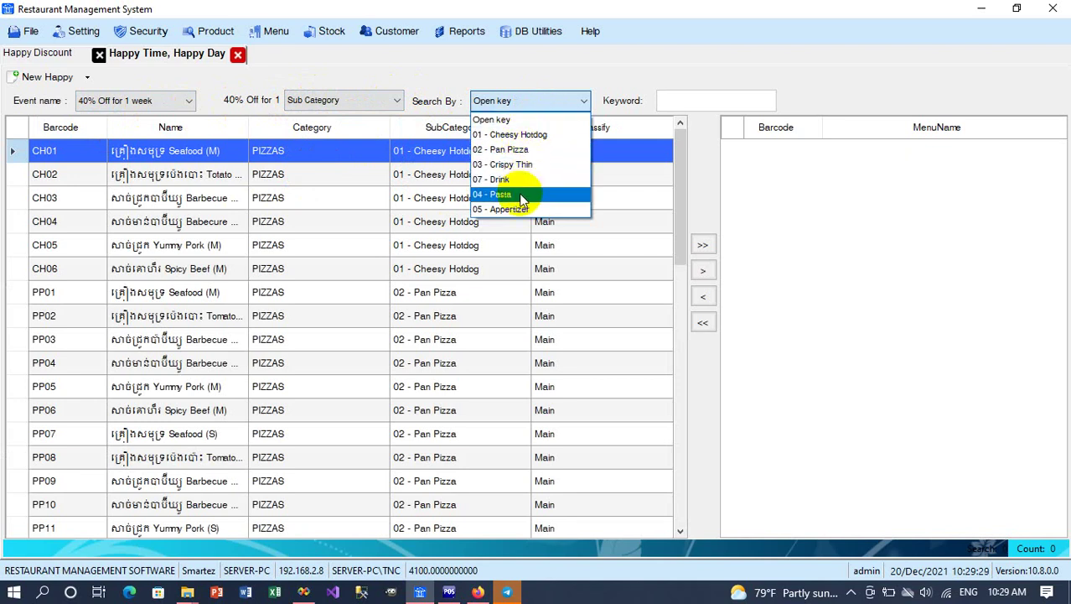
click(522, 197)
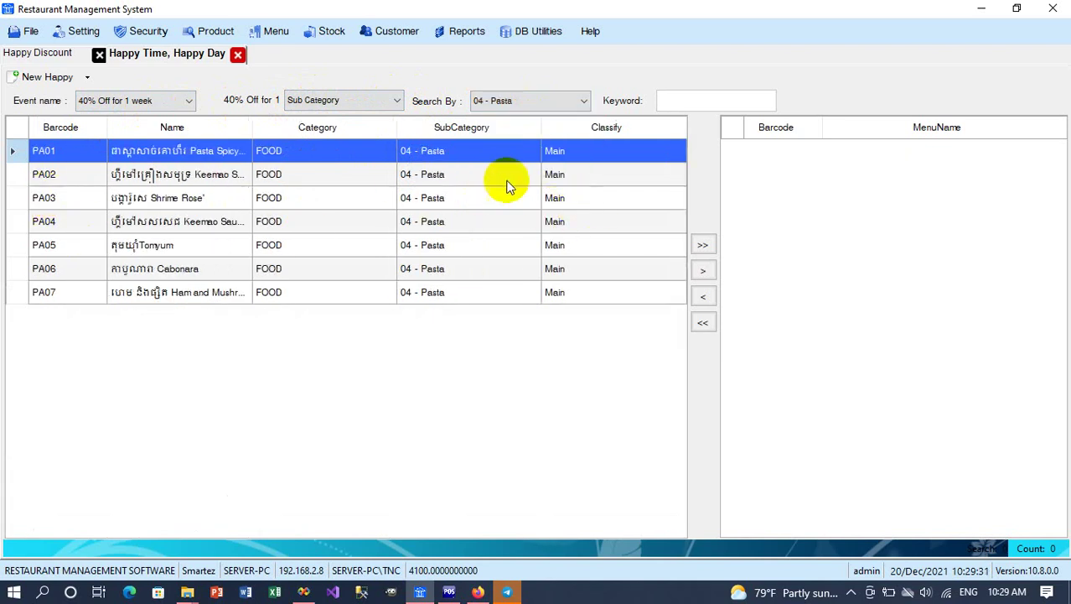
- Add all the listed pasta items to the "40% Off for 1 week" event
click(503, 178)
click(461, 154)
click(460, 176)
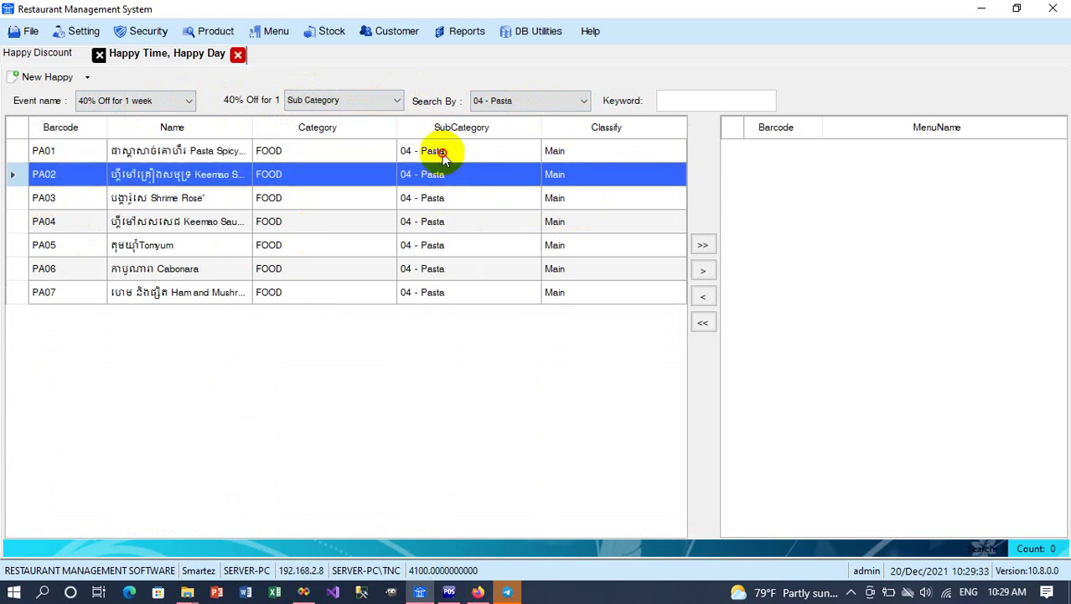
click(442, 155)
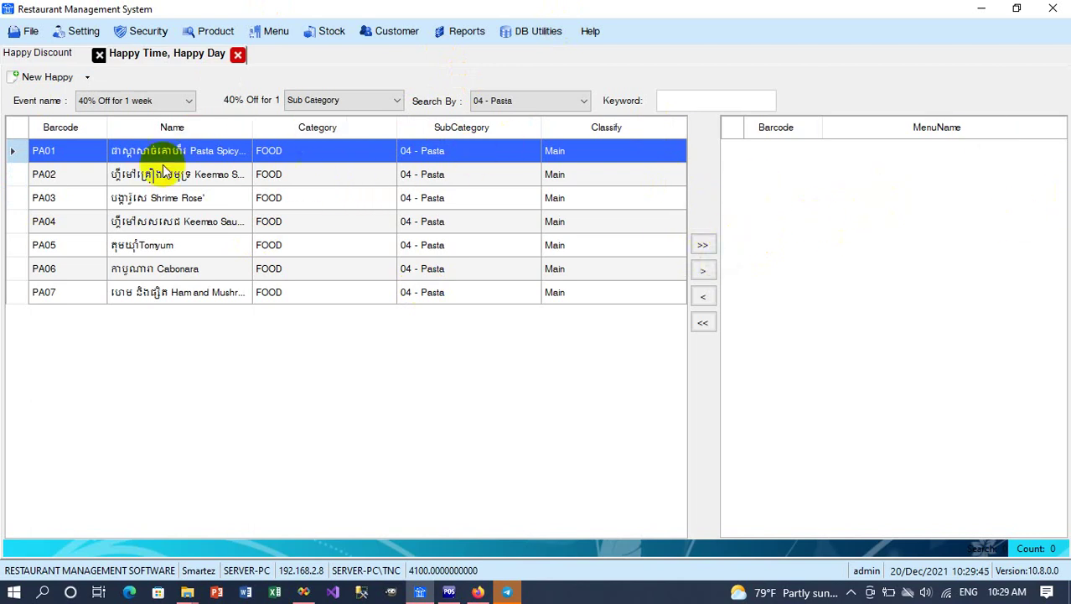
click(702, 247)
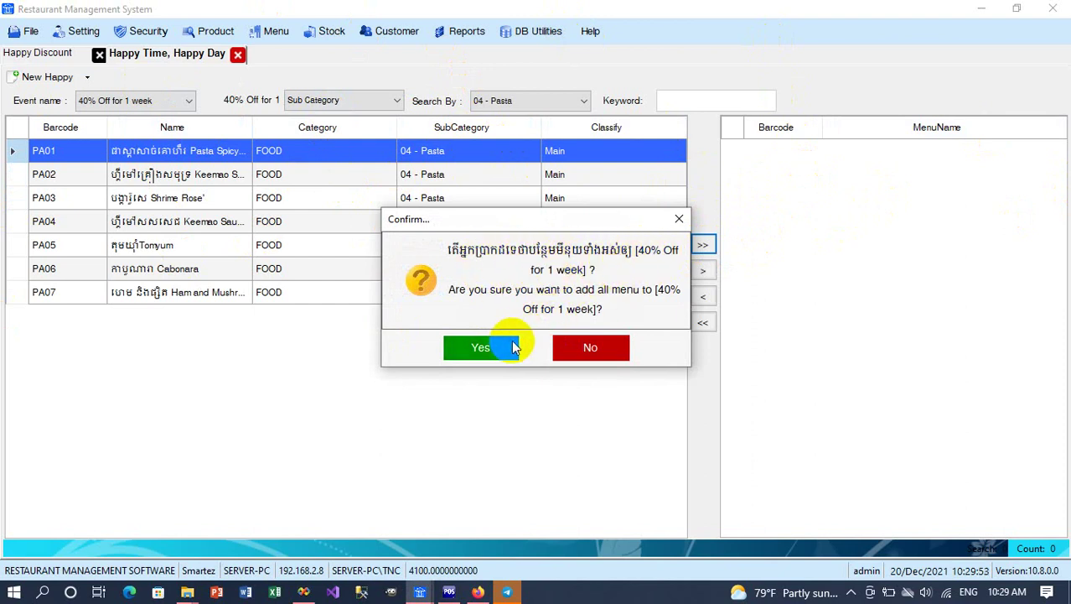
click(472, 349)
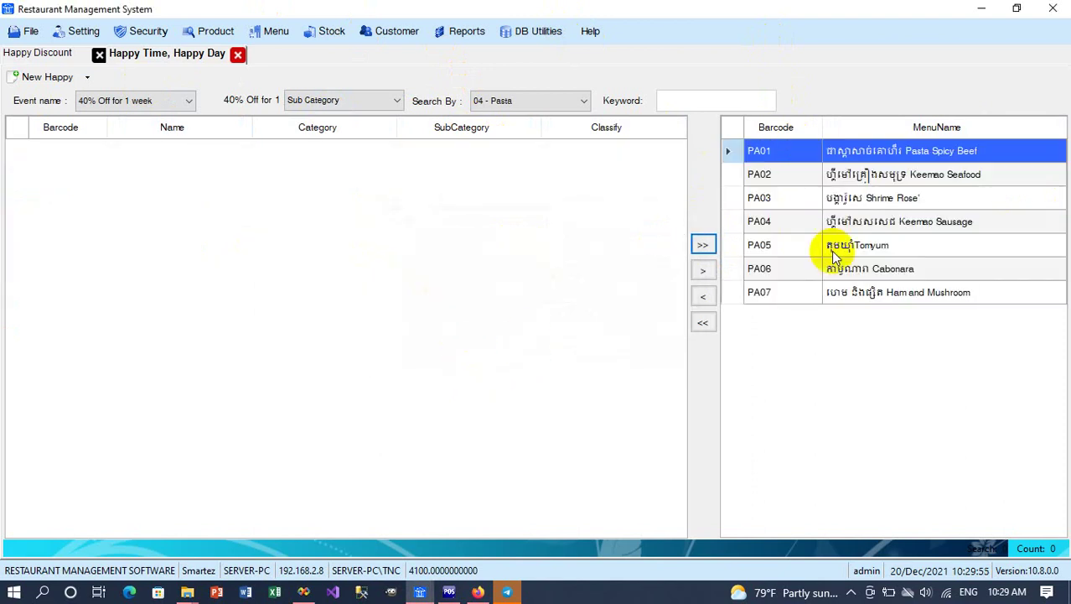
click(894, 177)
click(868, 151)
click(882, 173)
click(867, 151)
click(878, 174)
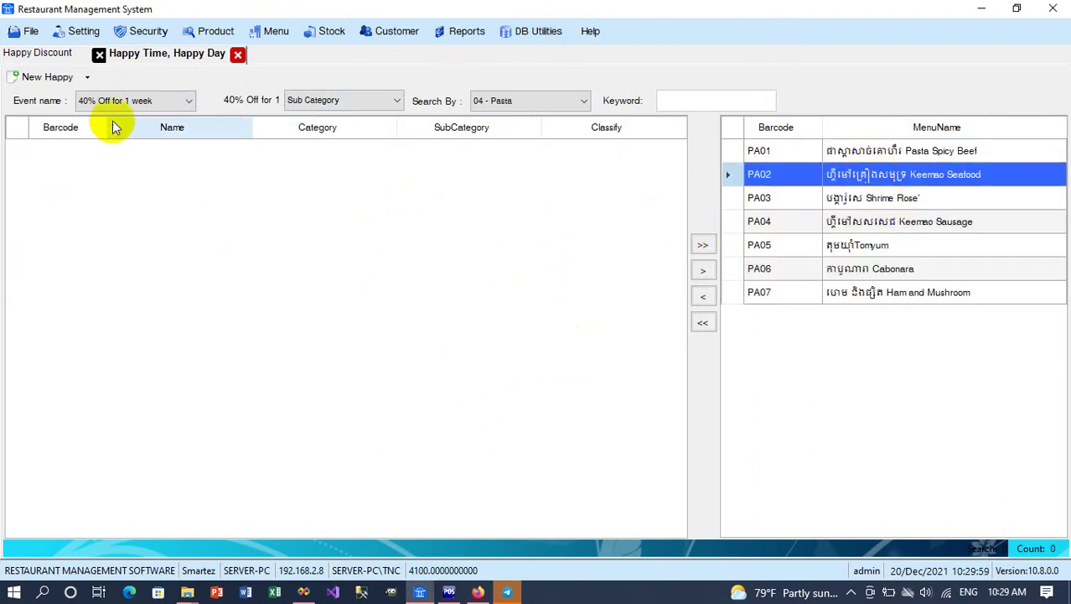
- Close the discount menu and discount day pages, and switch to the POS app
click(239, 55)
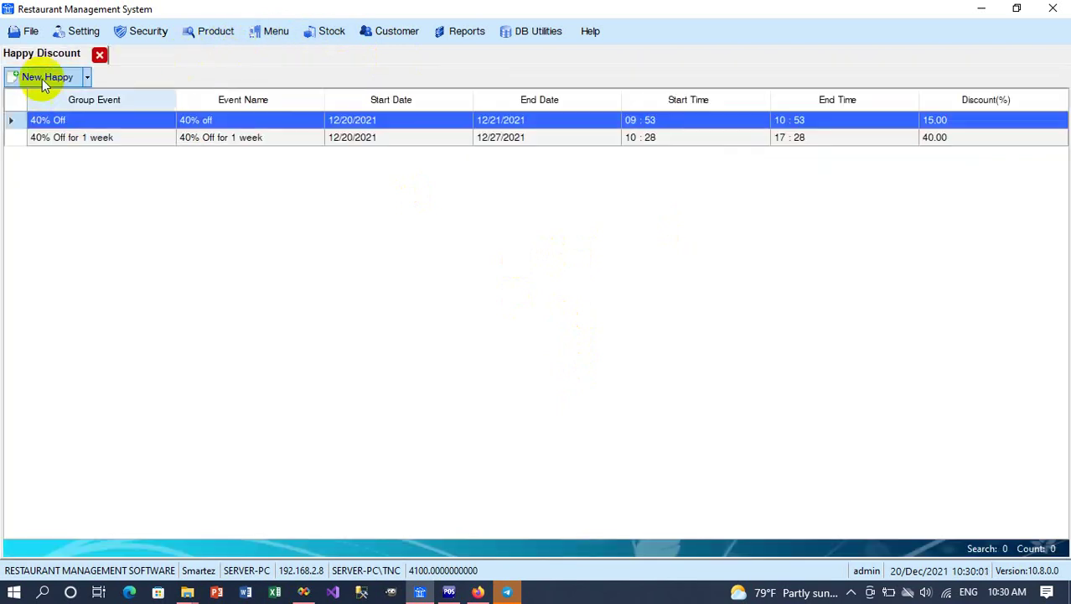
click(99, 54)
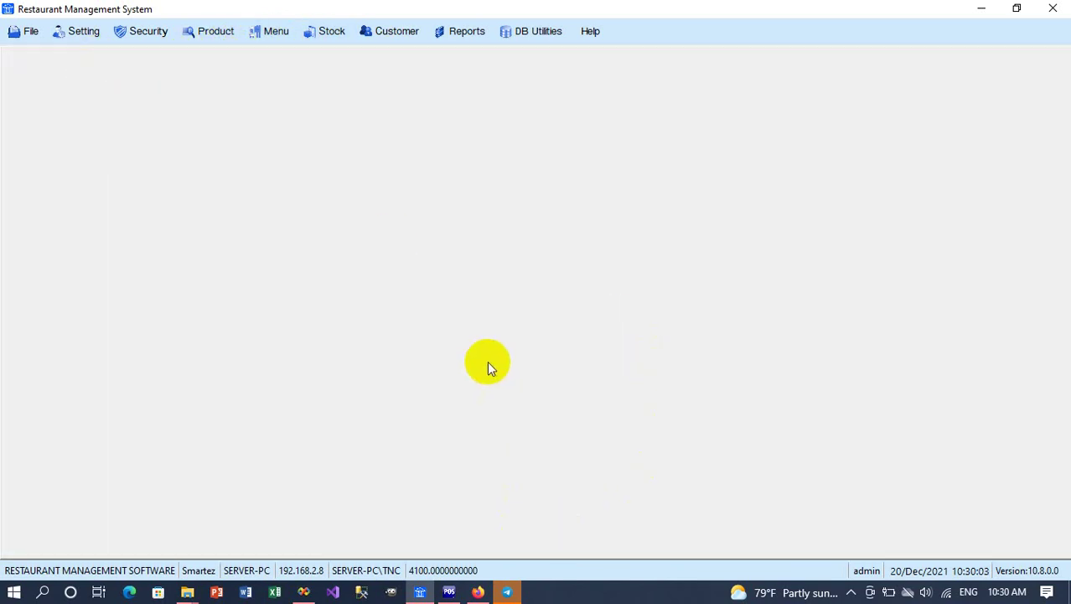
click(449, 592)
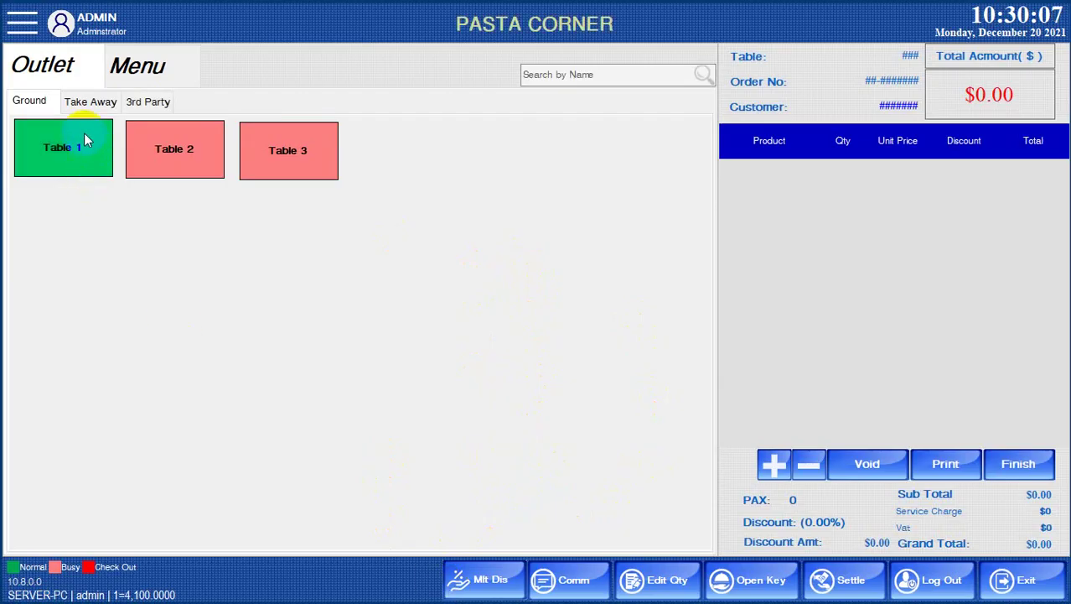
- Start a new order for Table 1 on the Ground floor and show the 04 - Pasta items
click(91, 101)
click(148, 101)
click(90, 101)
click(29, 101)
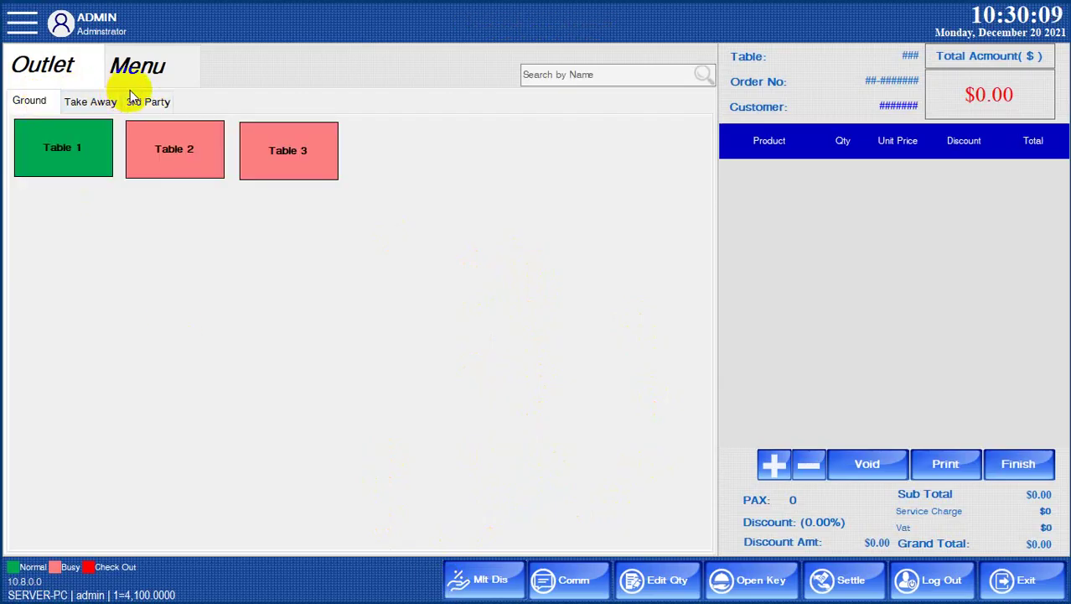
click(70, 152)
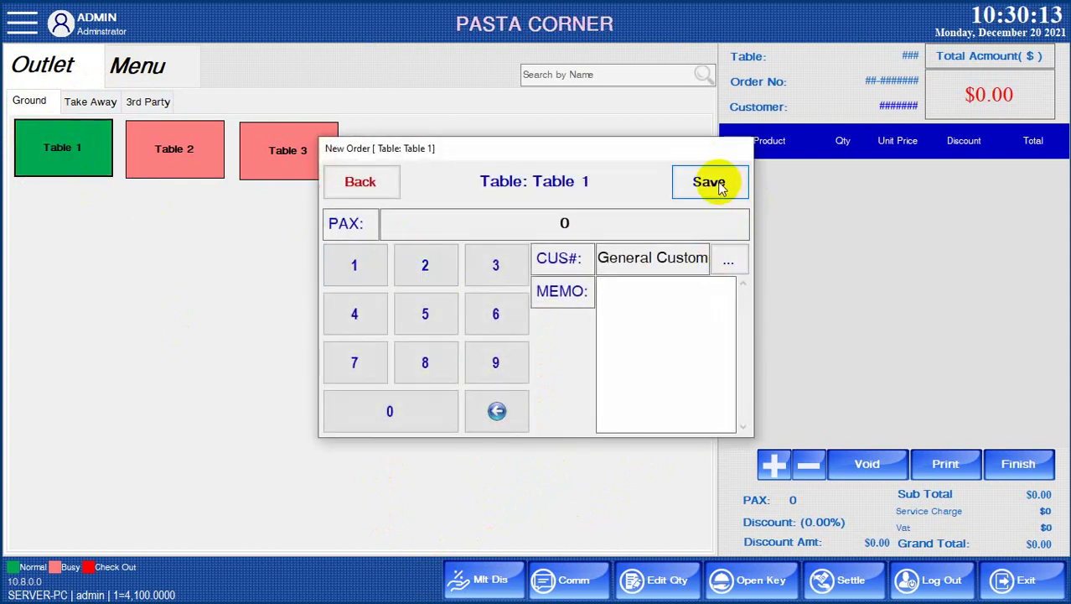
click(710, 182)
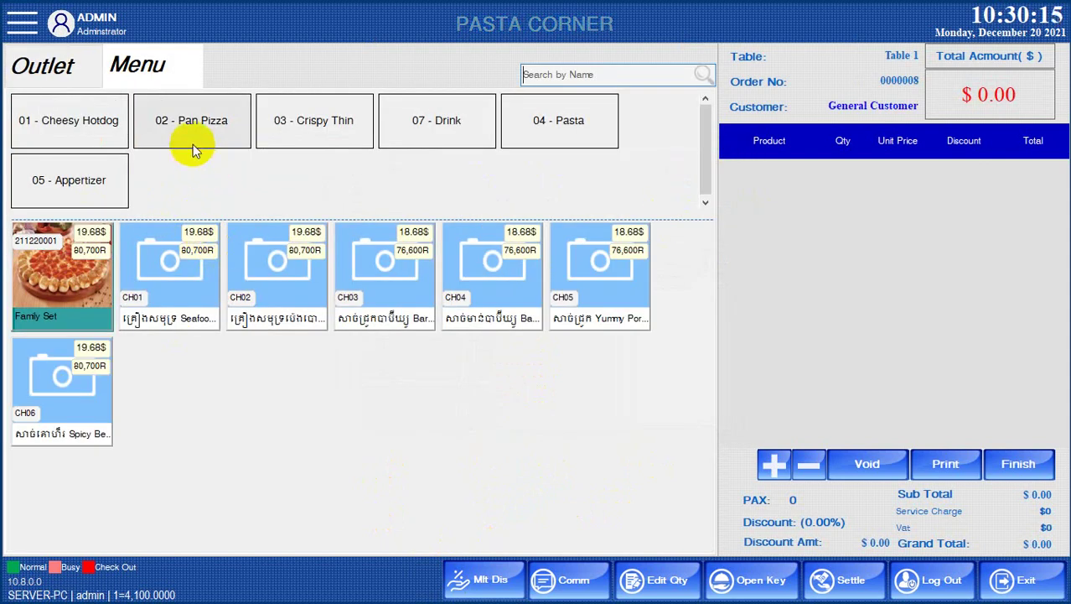
click(559, 123)
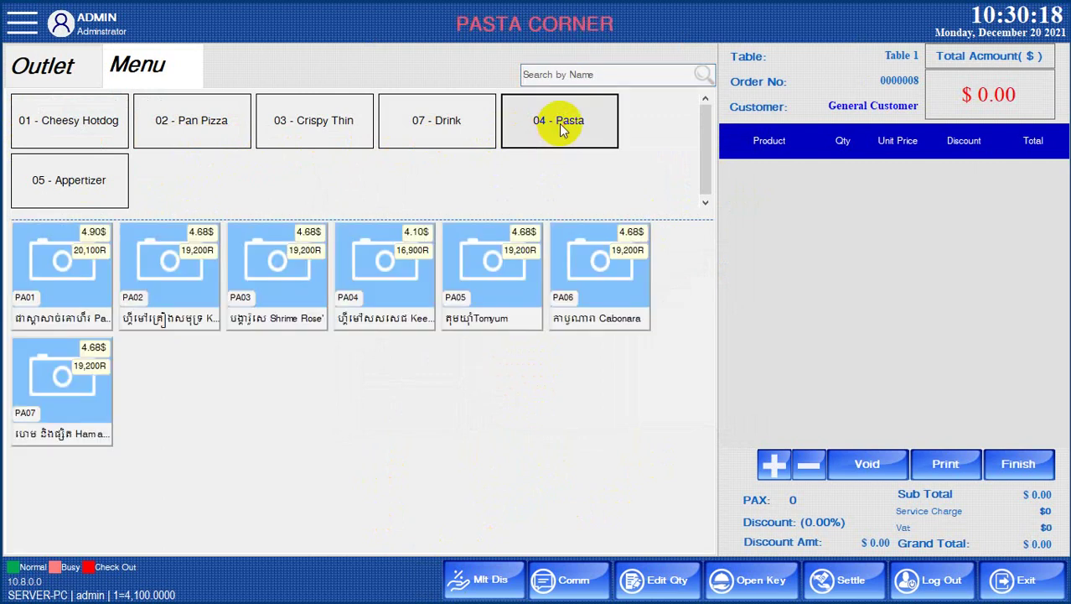
key(super)
key(super)
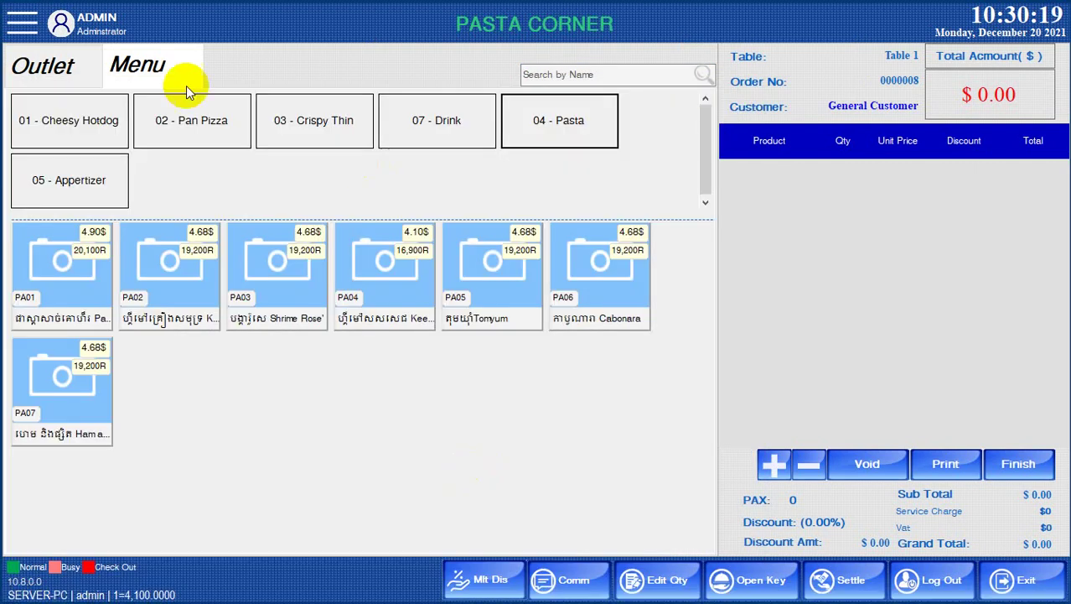
key(super)
click(420, 591)
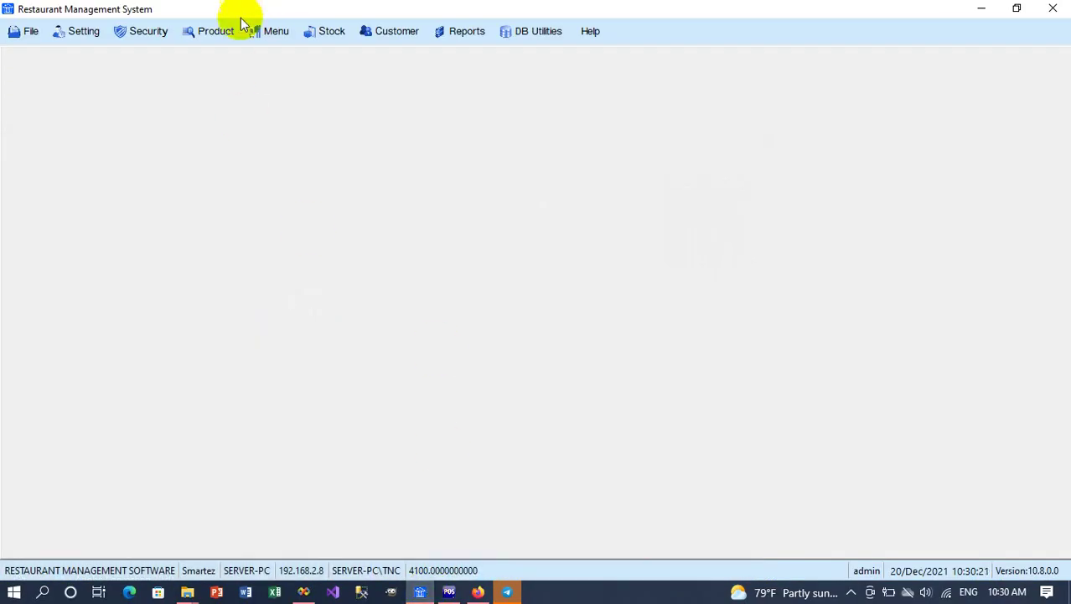
click(267, 31)
click(600, 319)
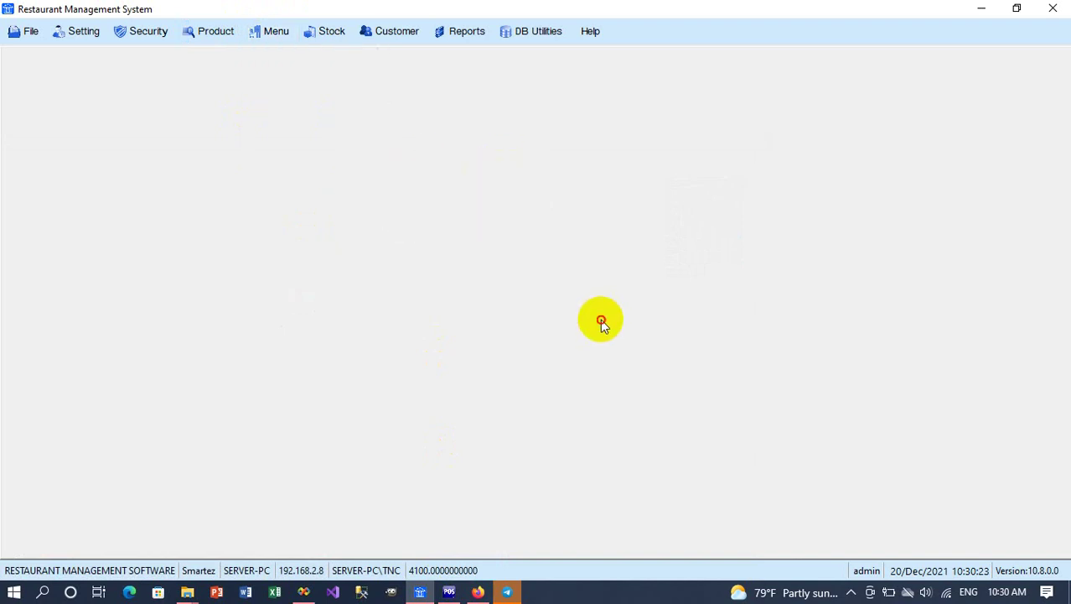
click(449, 592)
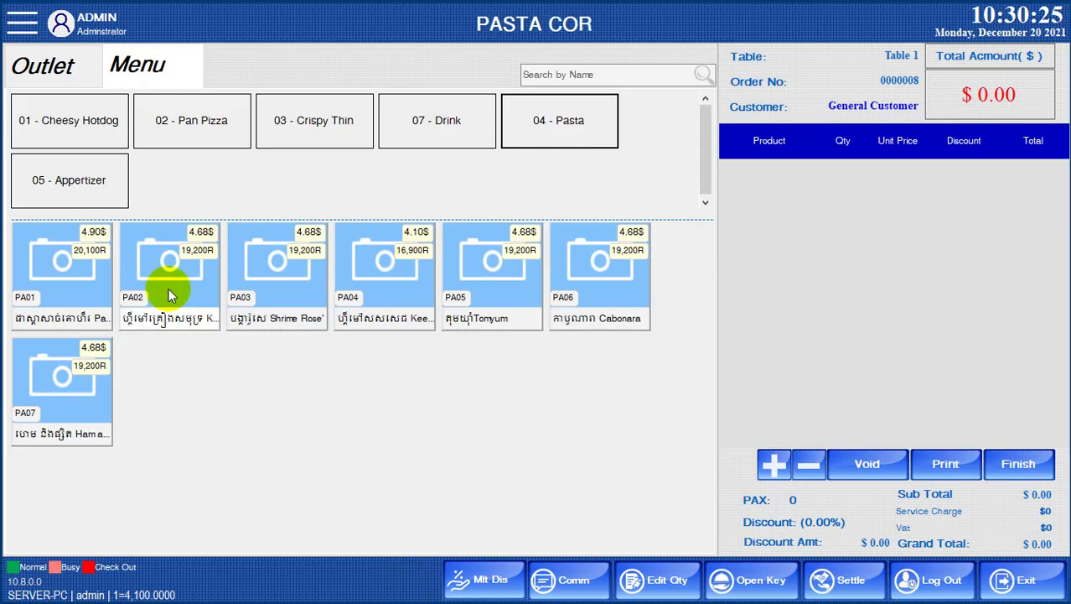
- Add one each of pasta items PA01, PA02 and PA03 to the Table 1 order
click(70, 286)
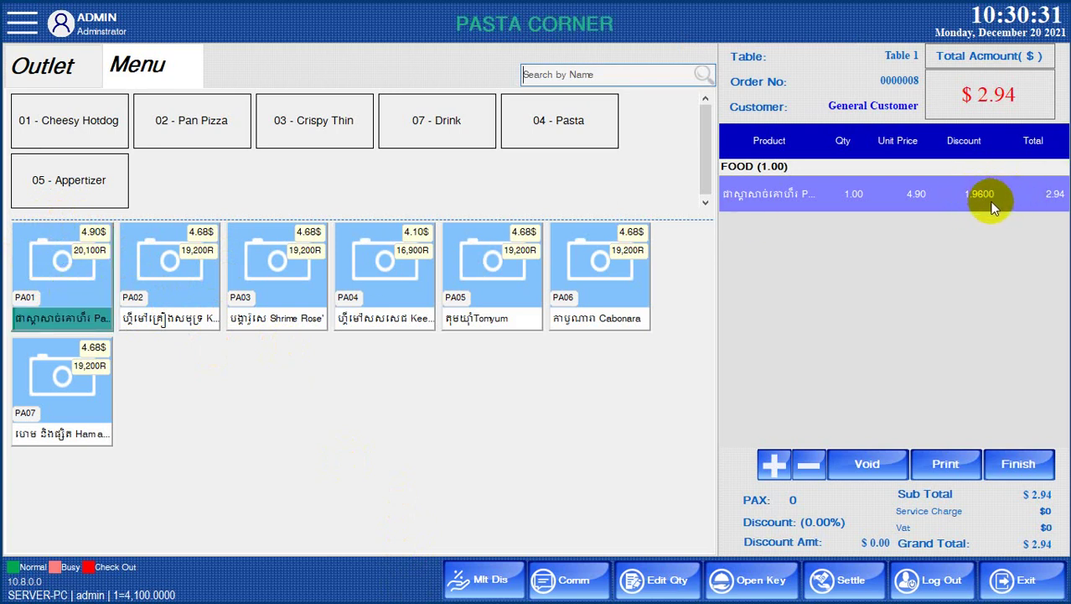
click(191, 254)
click(297, 267)
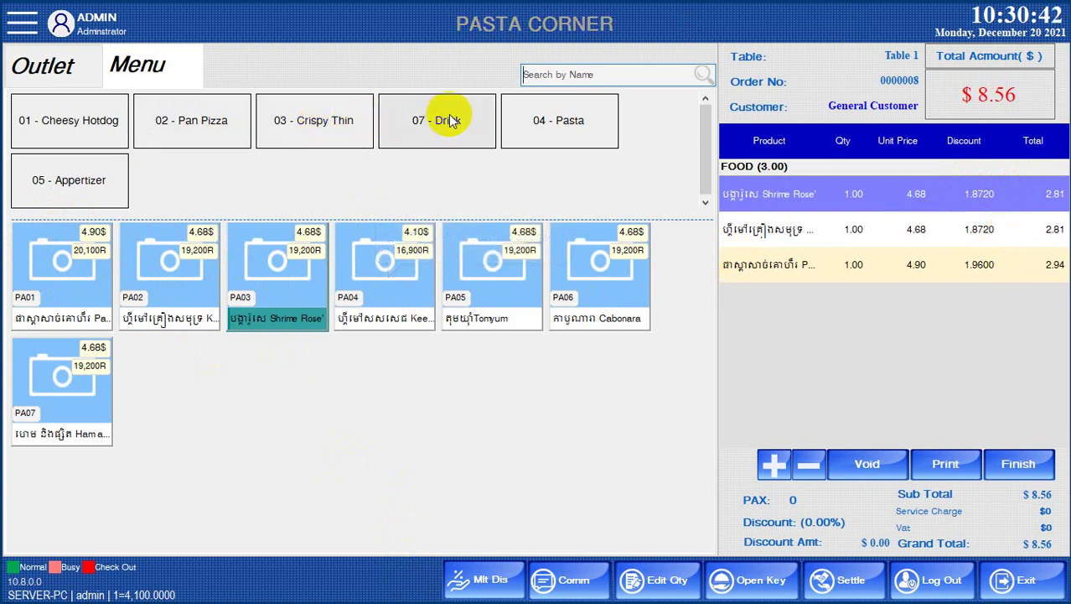
- Add one each of the 03 - Crispy Thin pizzas CT01, CT02 and CT03 to the Table 1 order
click(338, 119)
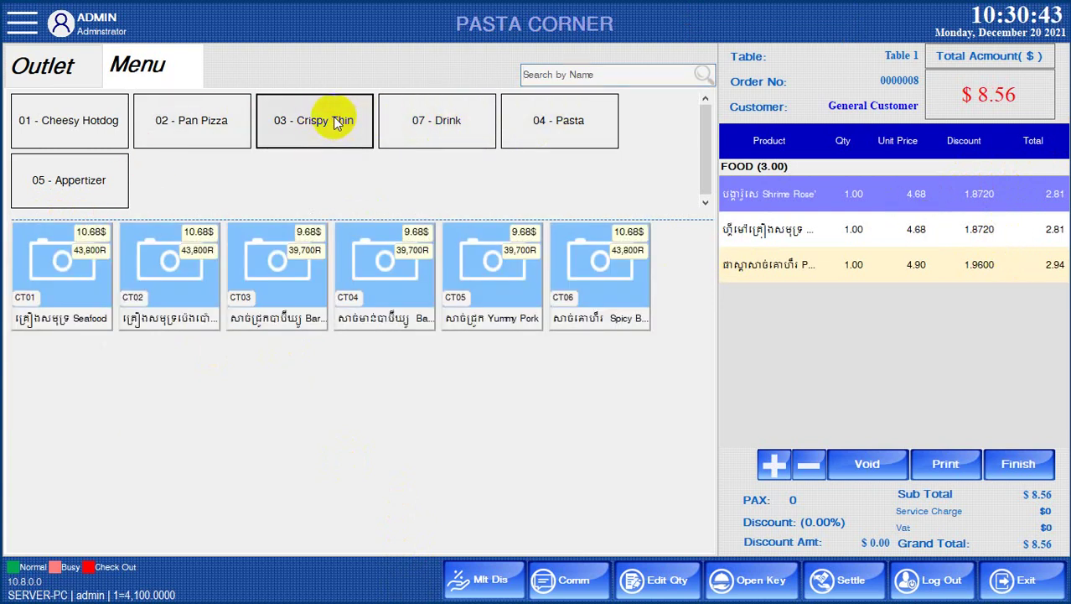
click(45, 269)
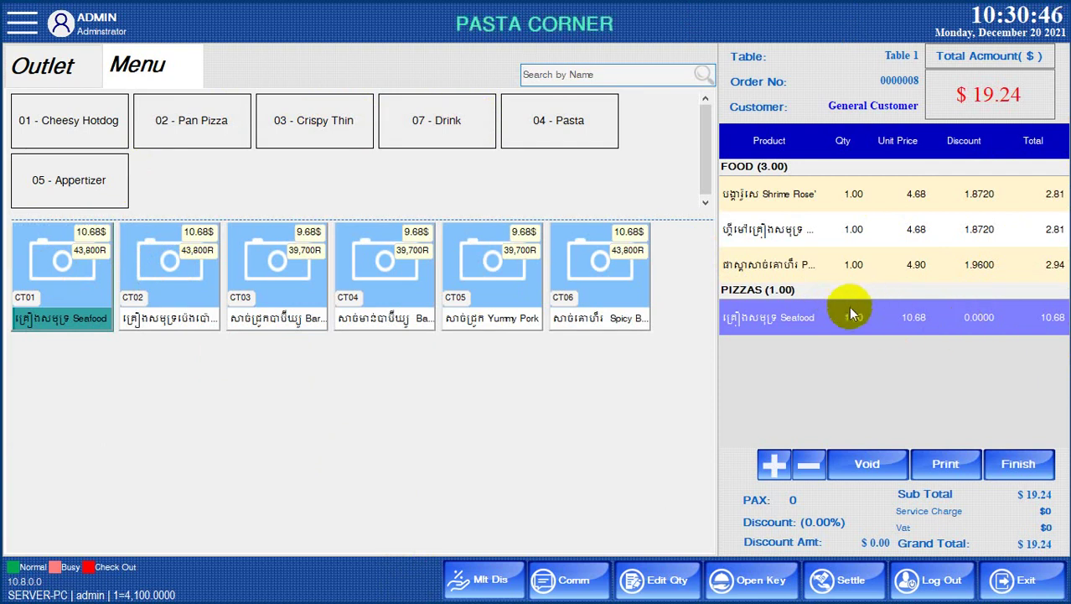
click(191, 281)
click(306, 273)
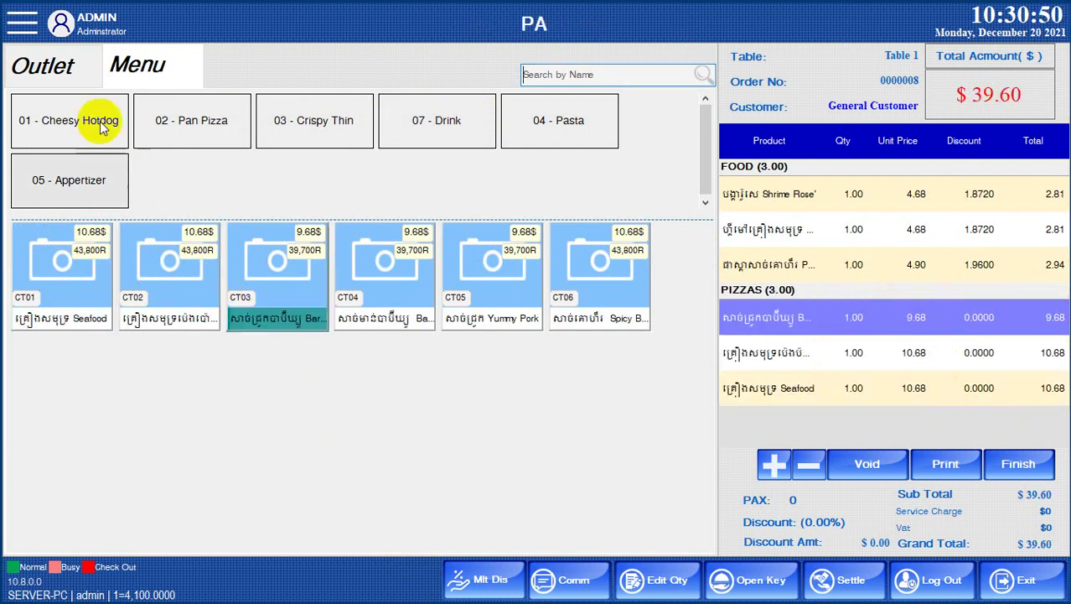
- Show the Ground floor tables and check the CT02 and CT01 pizza lines in the Table 1 order
click(44, 74)
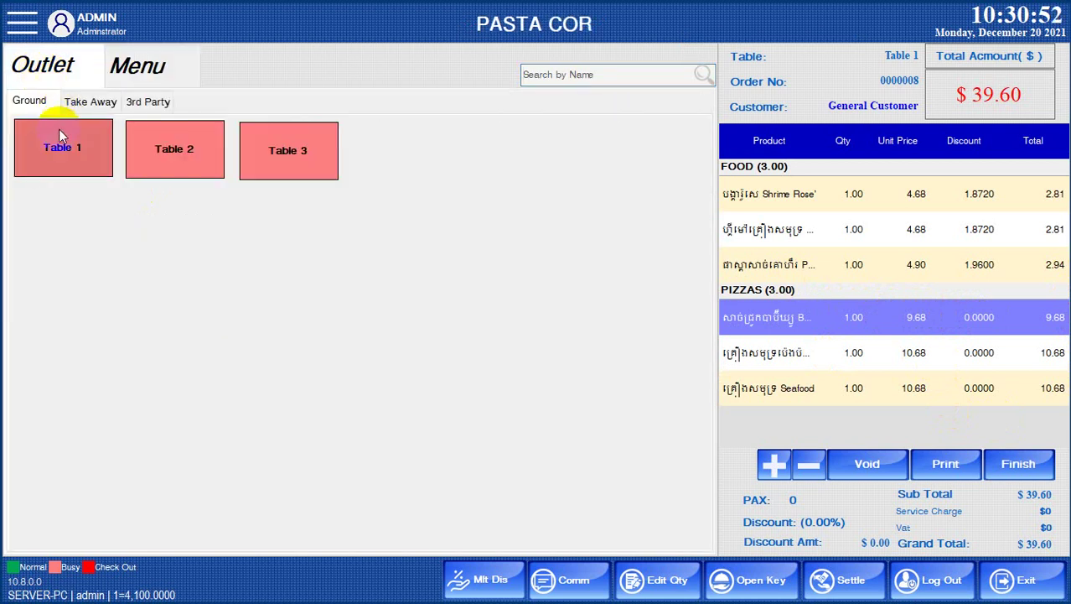
click(830, 352)
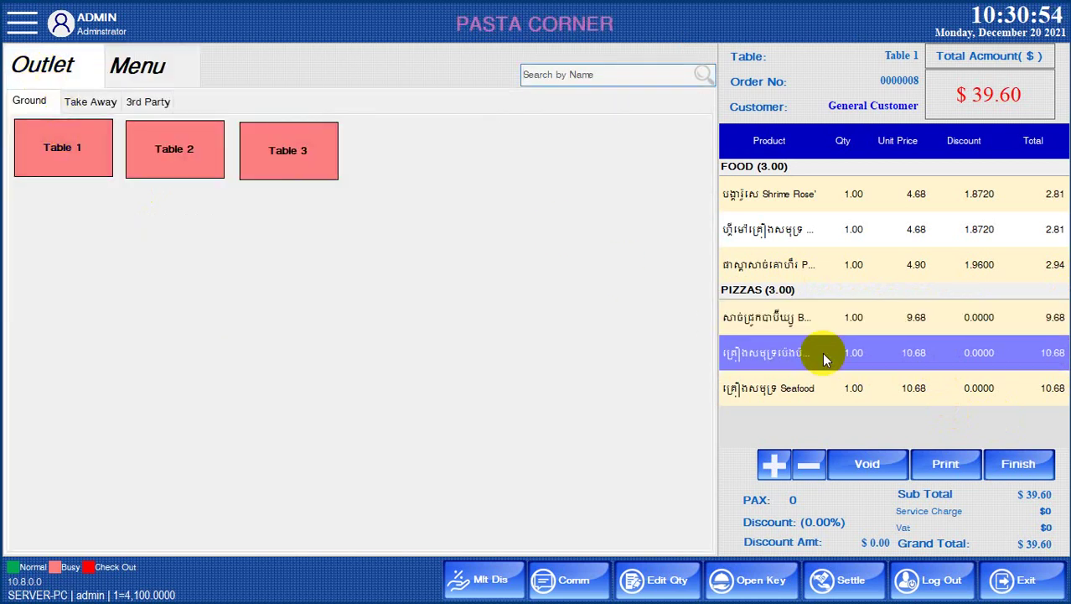
click(835, 387)
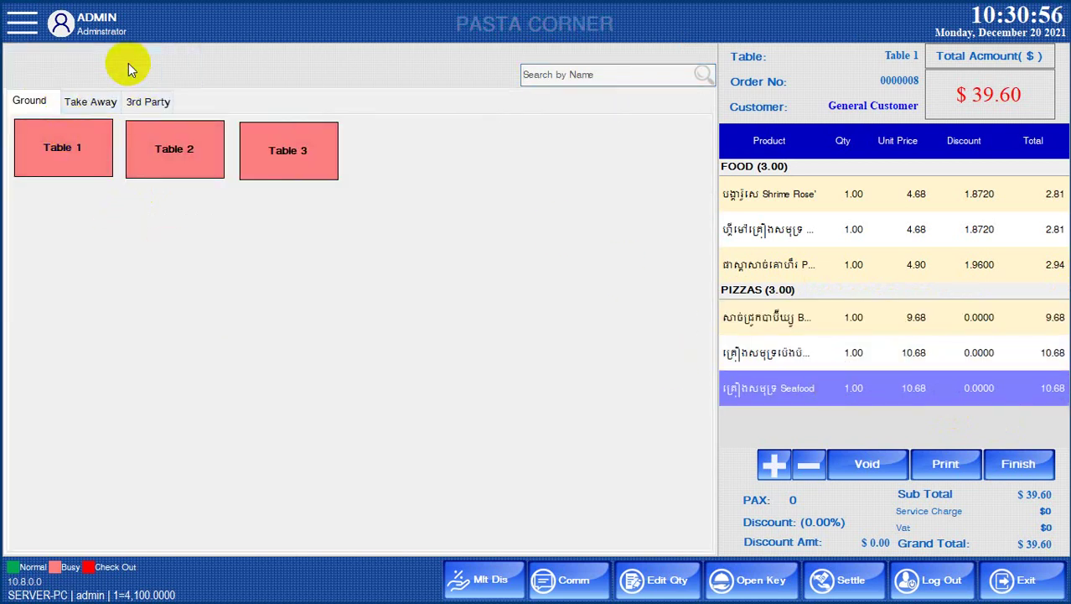
- Add one Family Set from the 01 - Cheesy Hotdog category to the Table 1 order
click(130, 64)
click(71, 131)
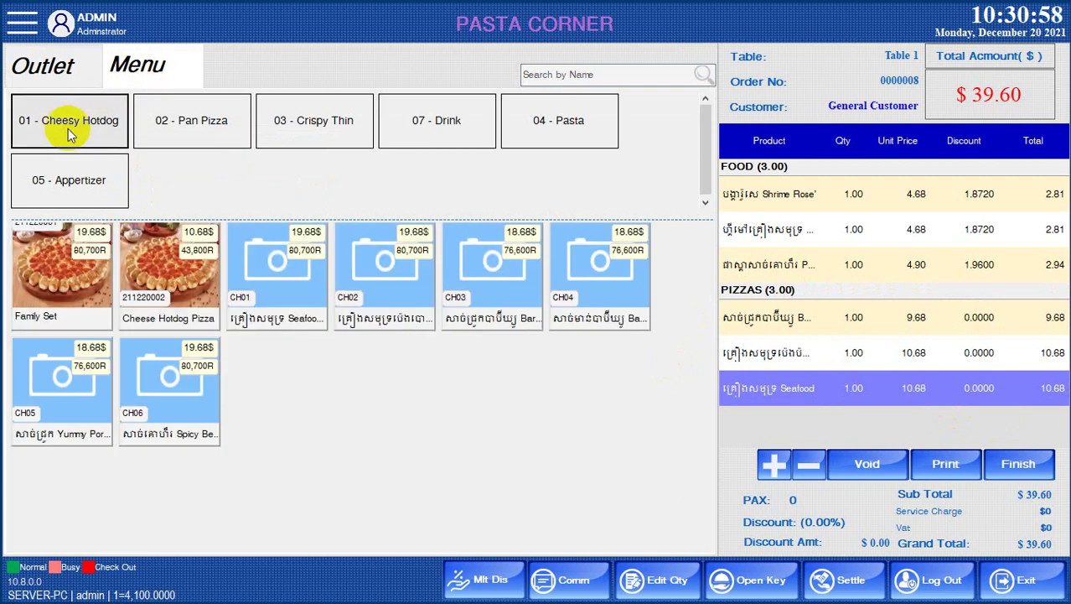
click(162, 285)
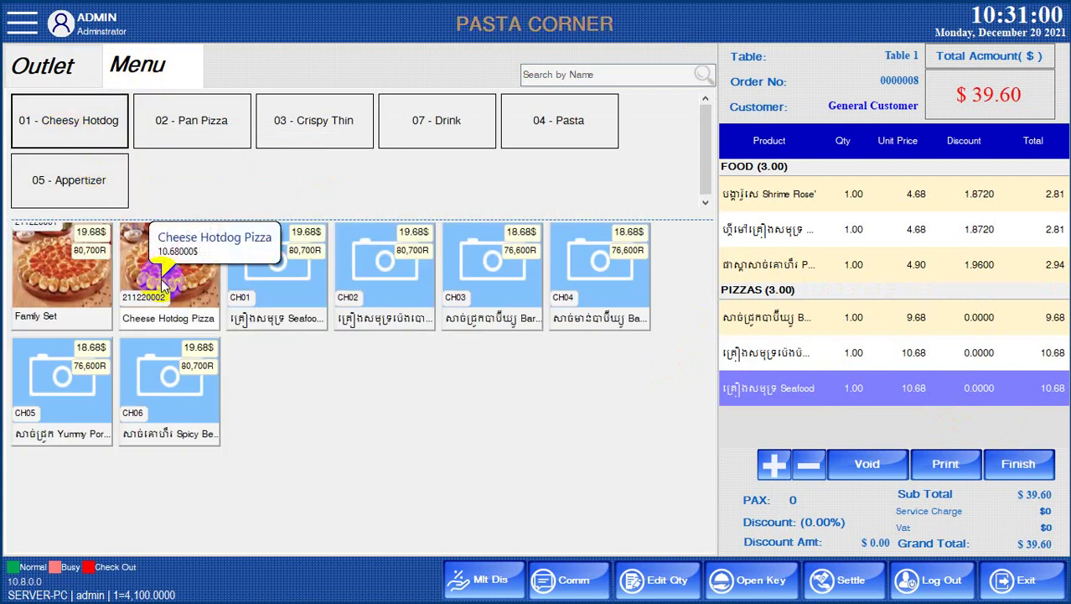
click(57, 285)
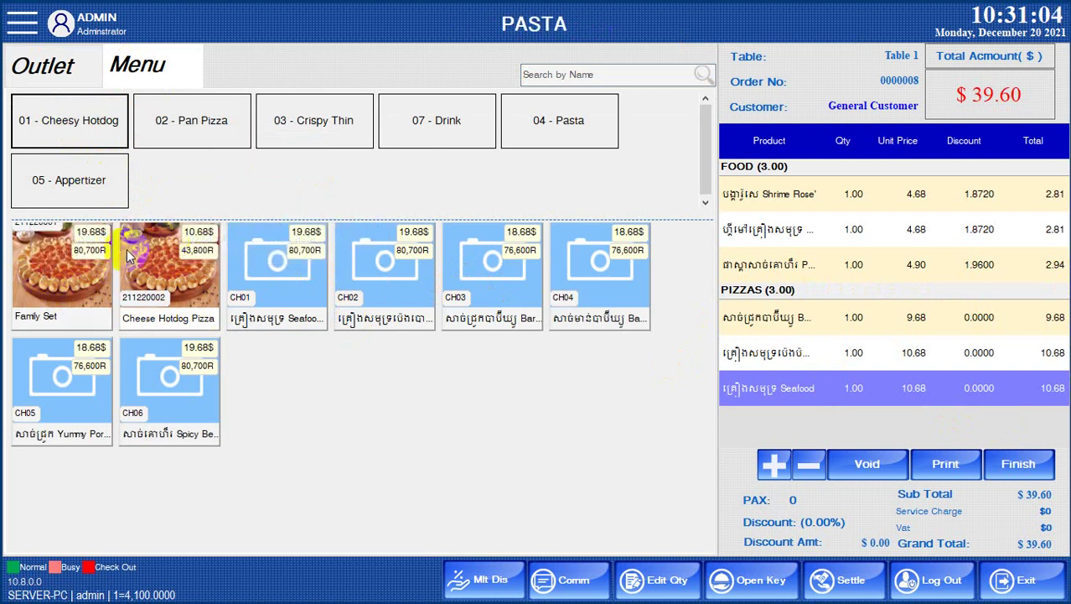
click(81, 270)
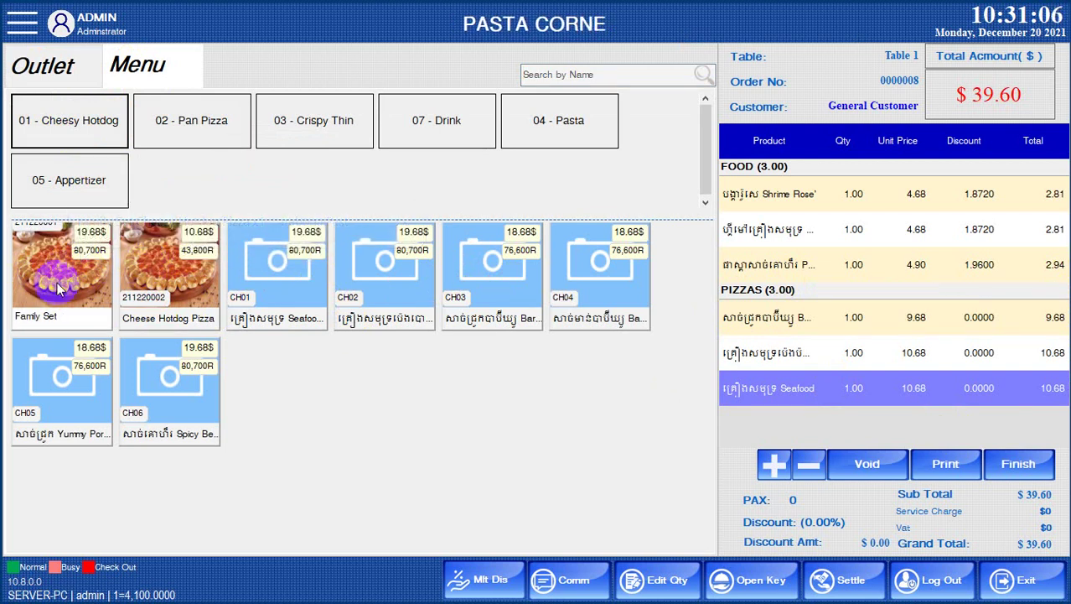
click(67, 277)
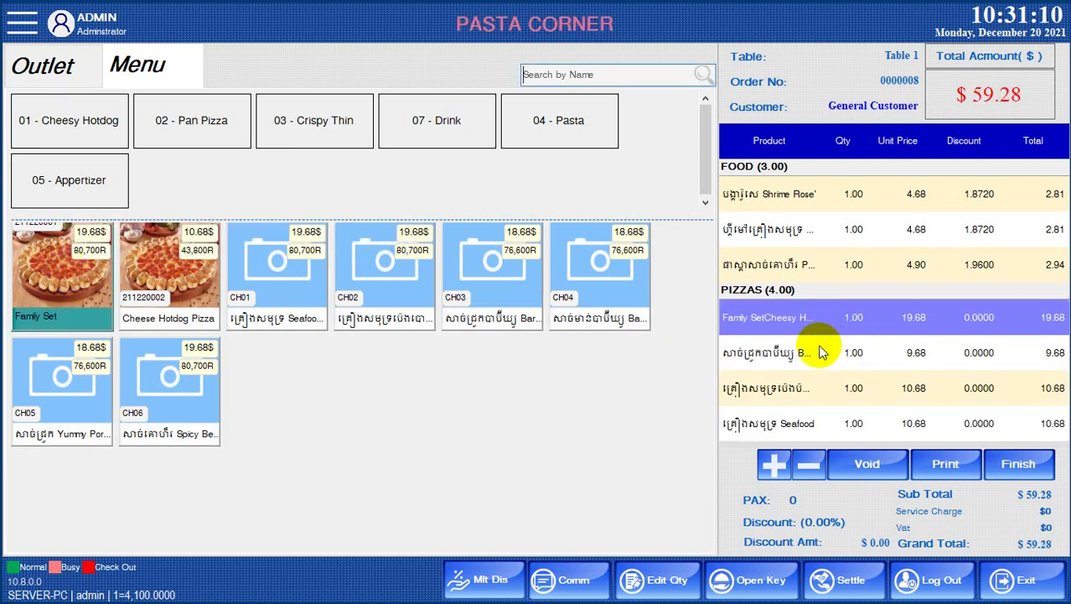
- Review the Family Set line and the discounts on the three pasta lines in the Table 1 order
click(786, 344)
click(763, 325)
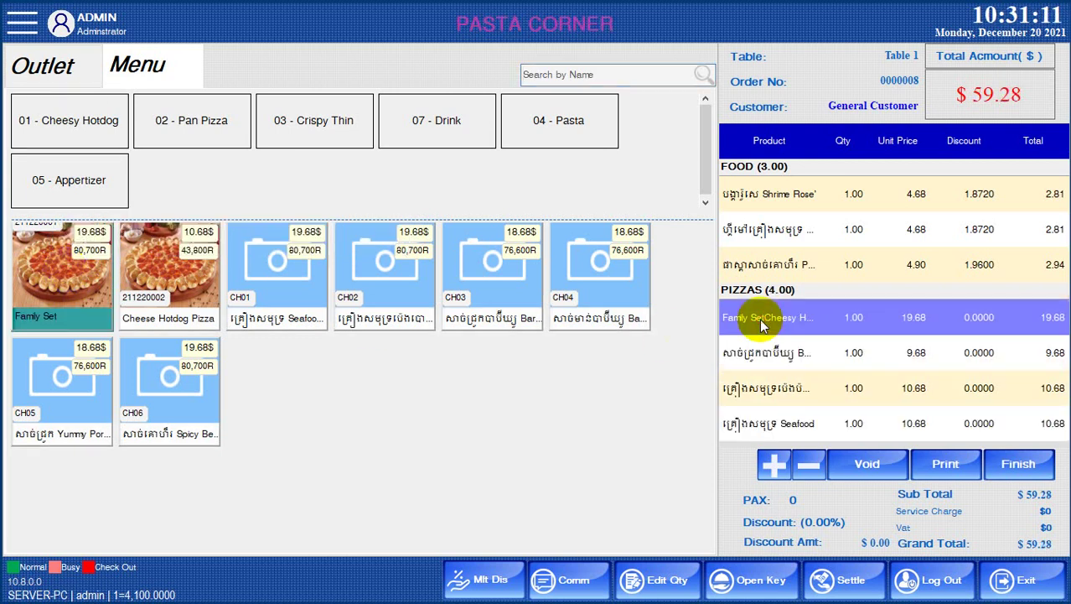
click(964, 270)
click(924, 228)
click(896, 194)
click(949, 266)
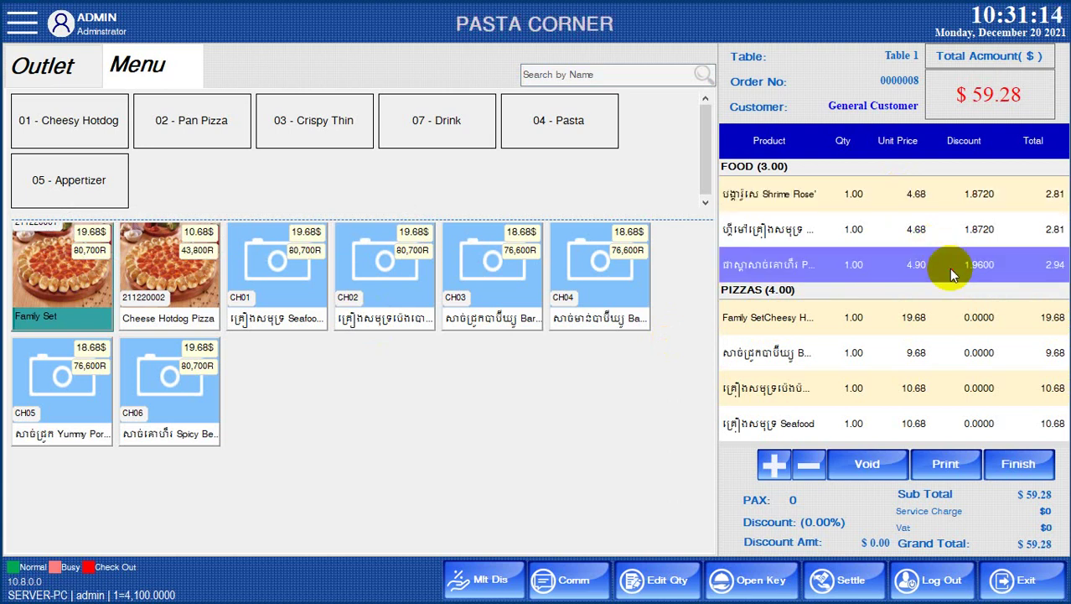
- Finish the Table 1 order and save its print output as PDF file 12 on the Desktop
click(1008, 468)
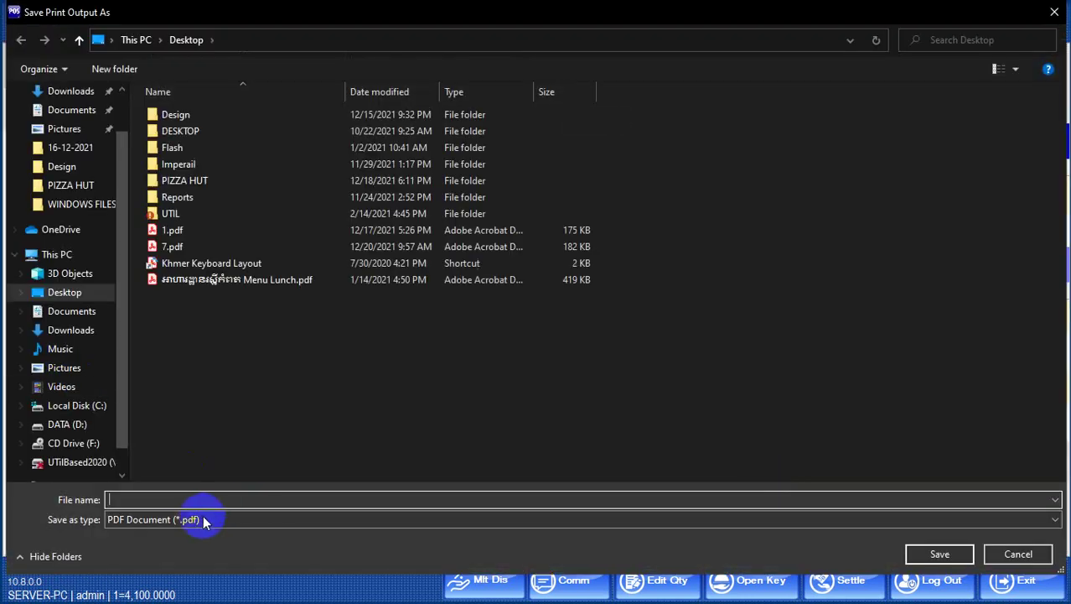
text(12)
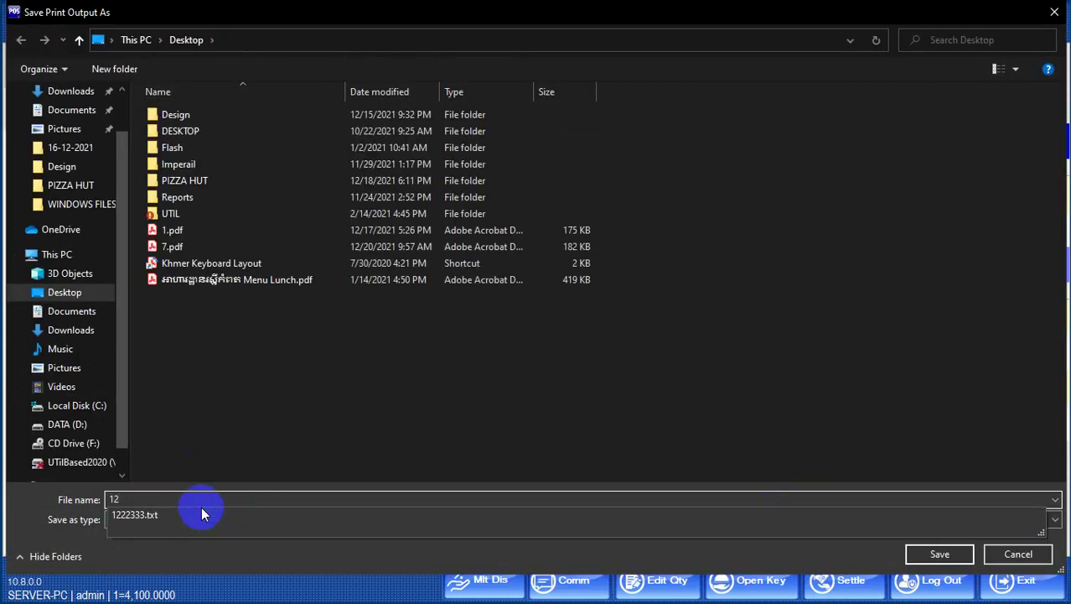
key(Return)
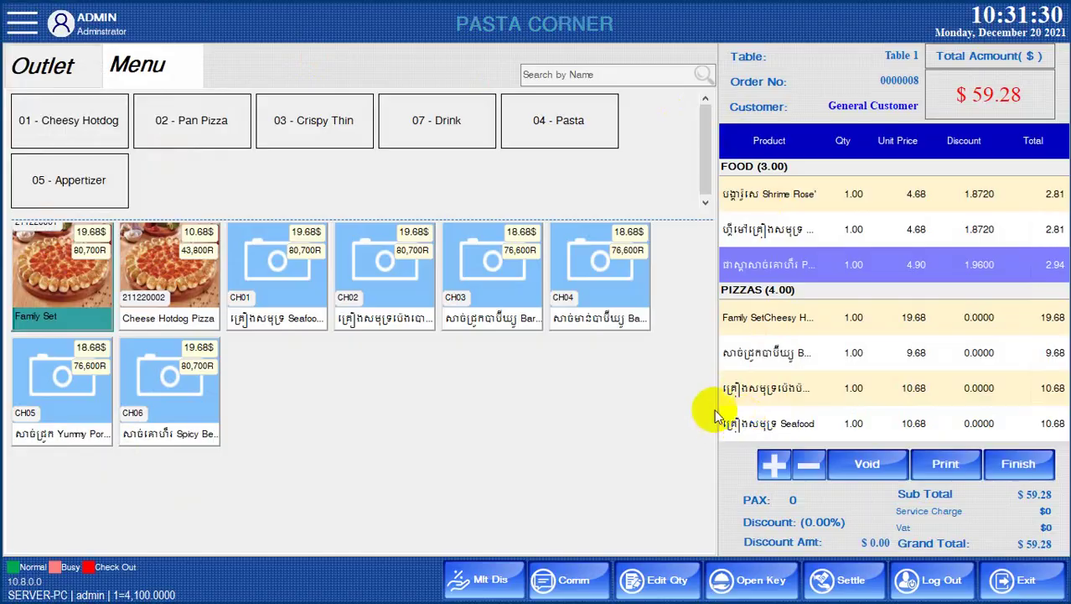
- Show the Windows desktop and open 12.pdf
key(super+d)
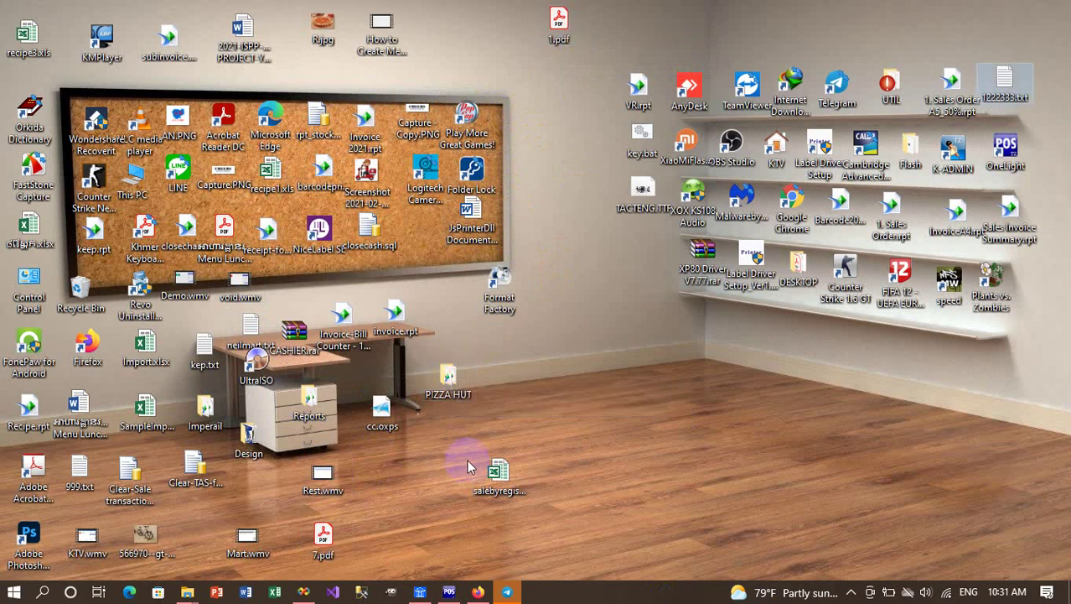
key(ctrl+v)
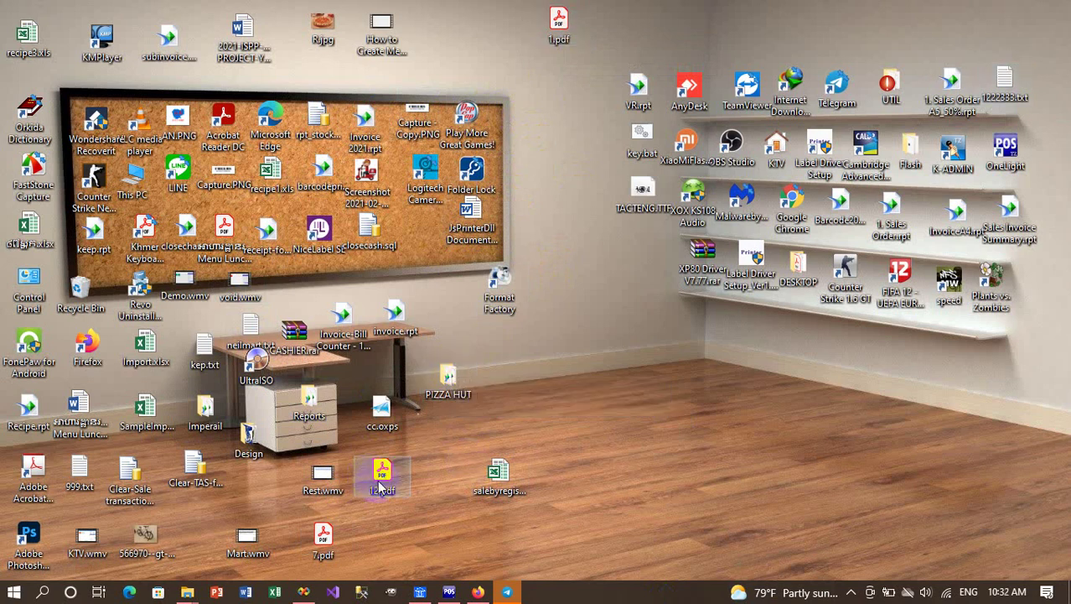
double_click(381, 482)
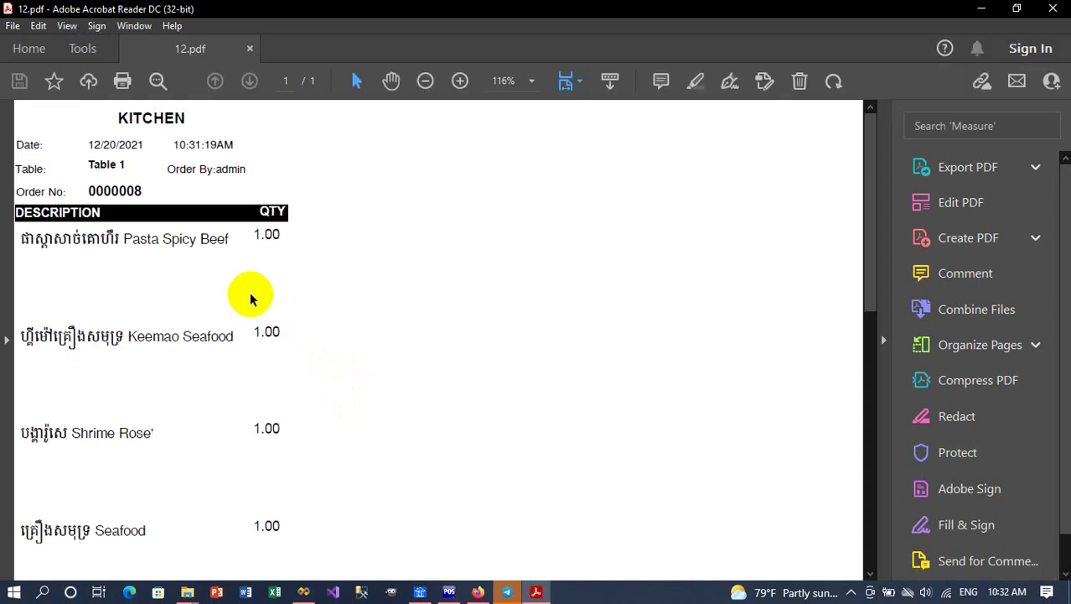
- Examine the items and quantities on the kitchen ticket, including the Family Set and its Cheesy Hotdog Pizza
scroll(155, 275, down, 1)
scroll(168, 280, down, 4)
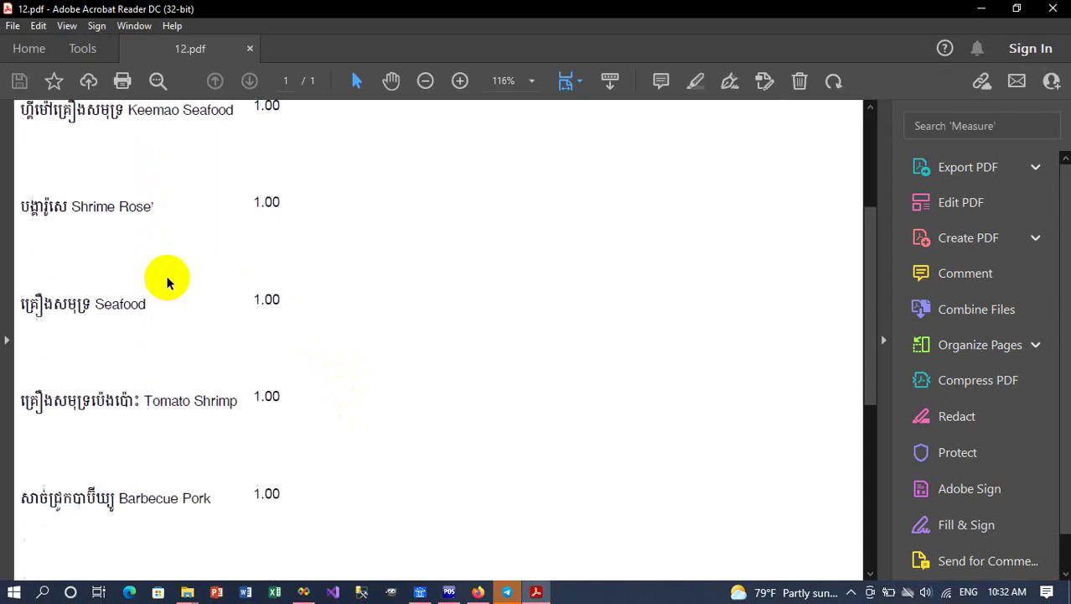
scroll(168, 280, down, 7)
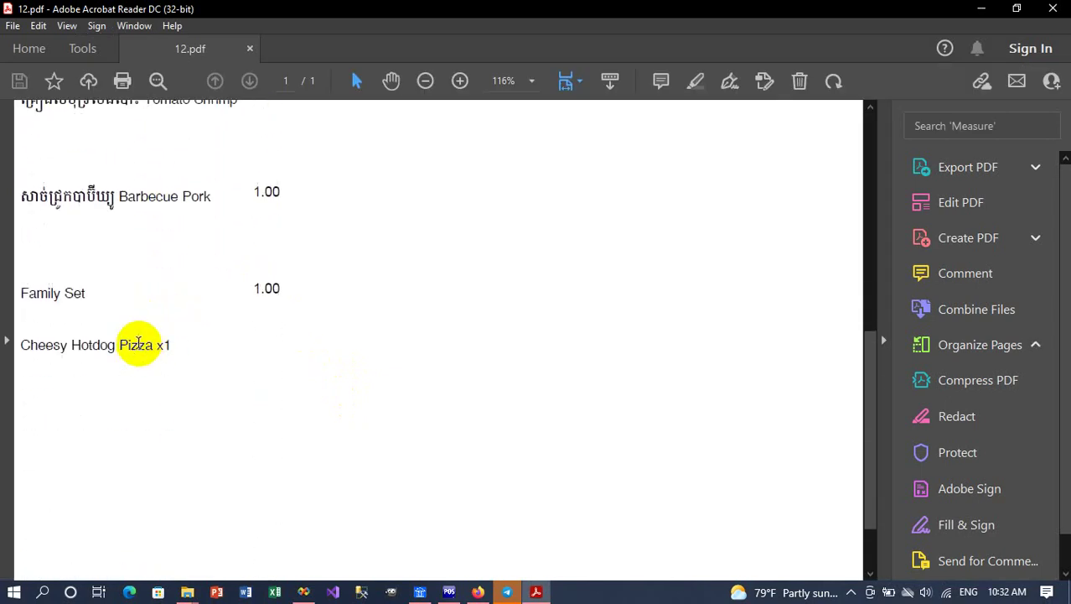
scroll(172, 352, down, 2)
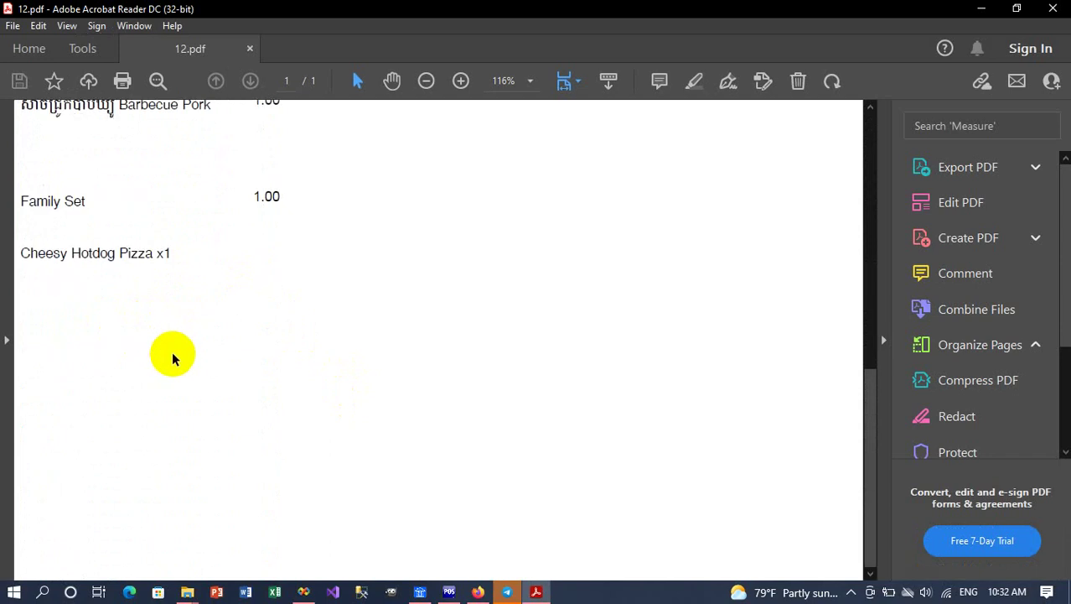
scroll(172, 358, up, 5)
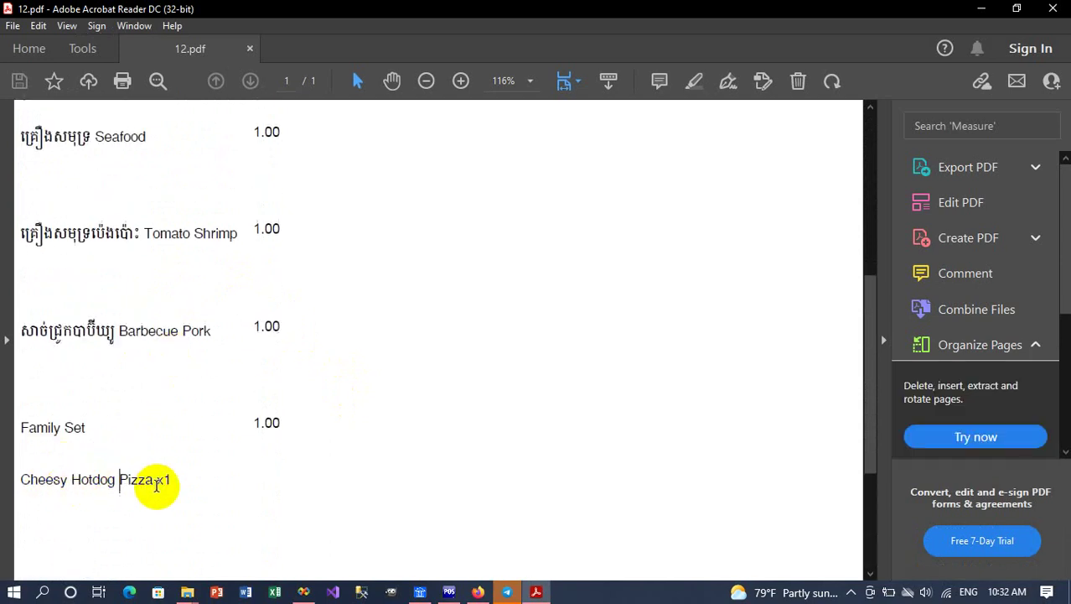
click(305, 81)
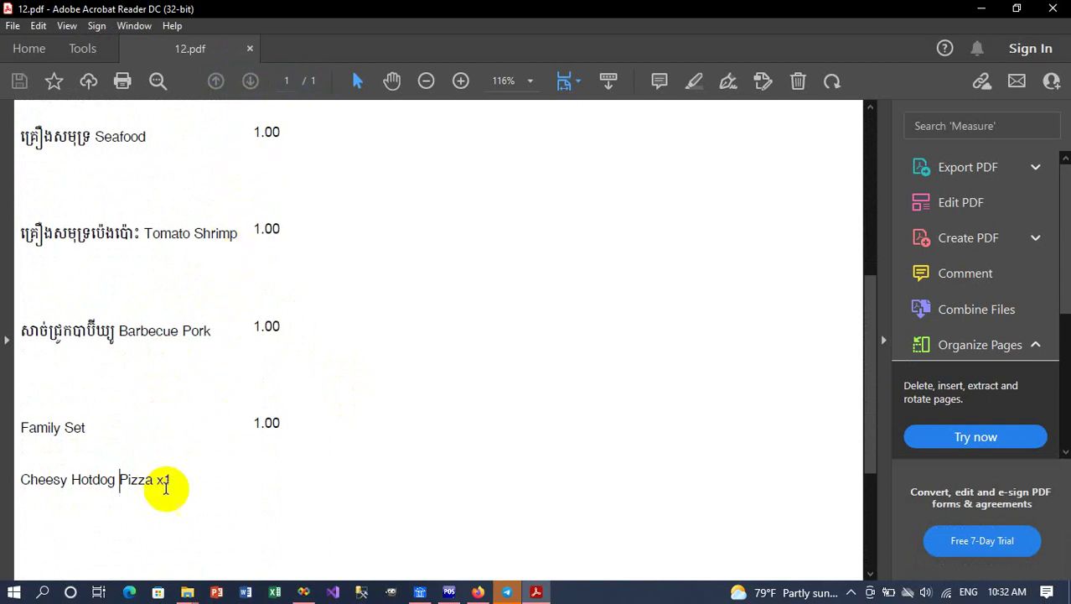
scroll(59, 401, down, 3)
click(175, 366)
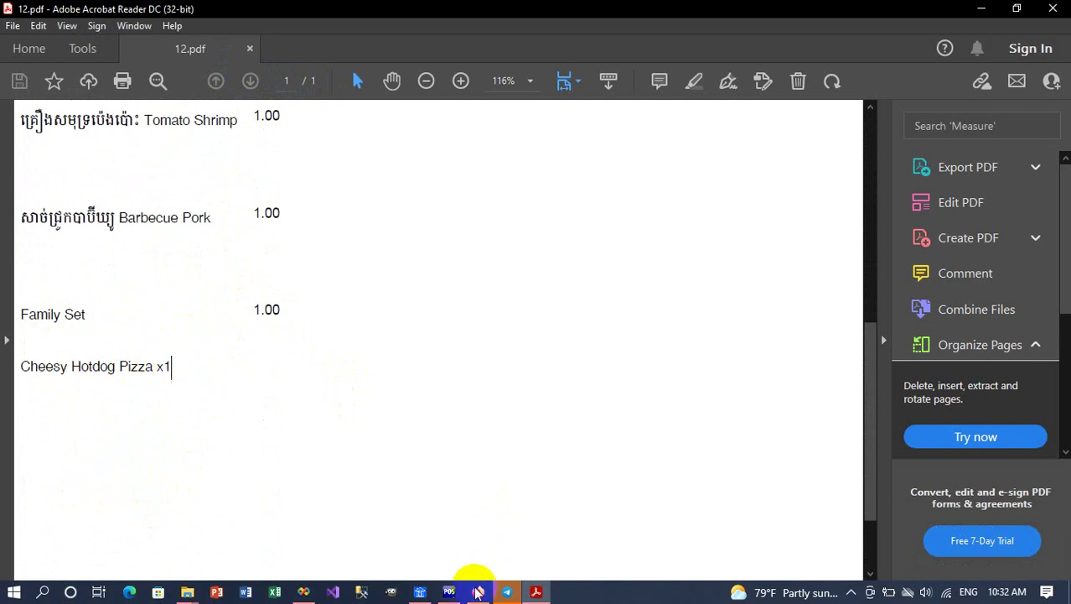
scroll(384, 364, up, 3)
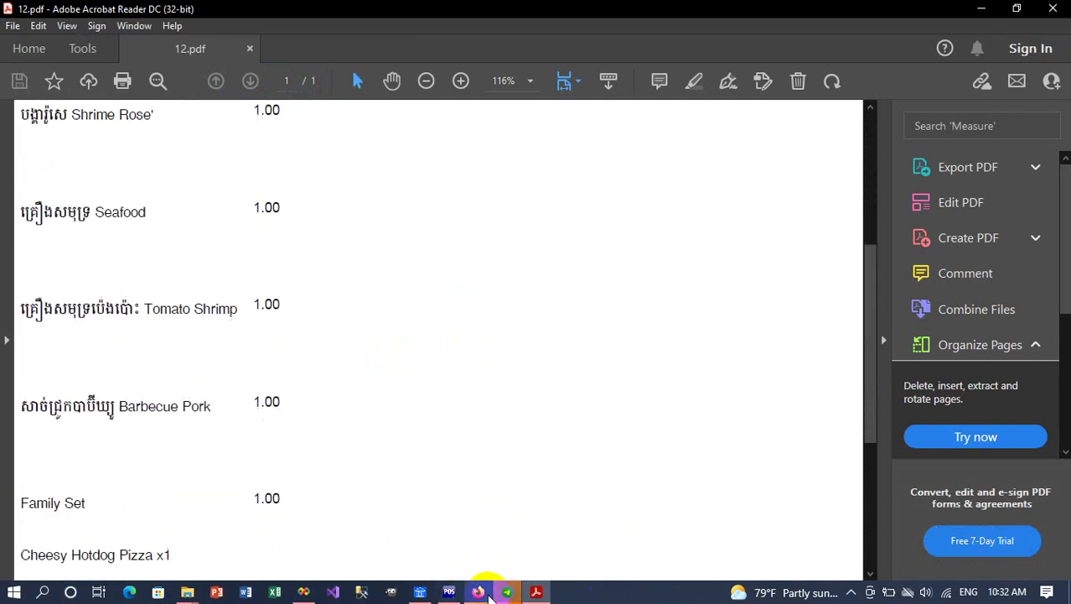
- Switch to the Restaurant Management System and open its Menu options
click(420, 592)
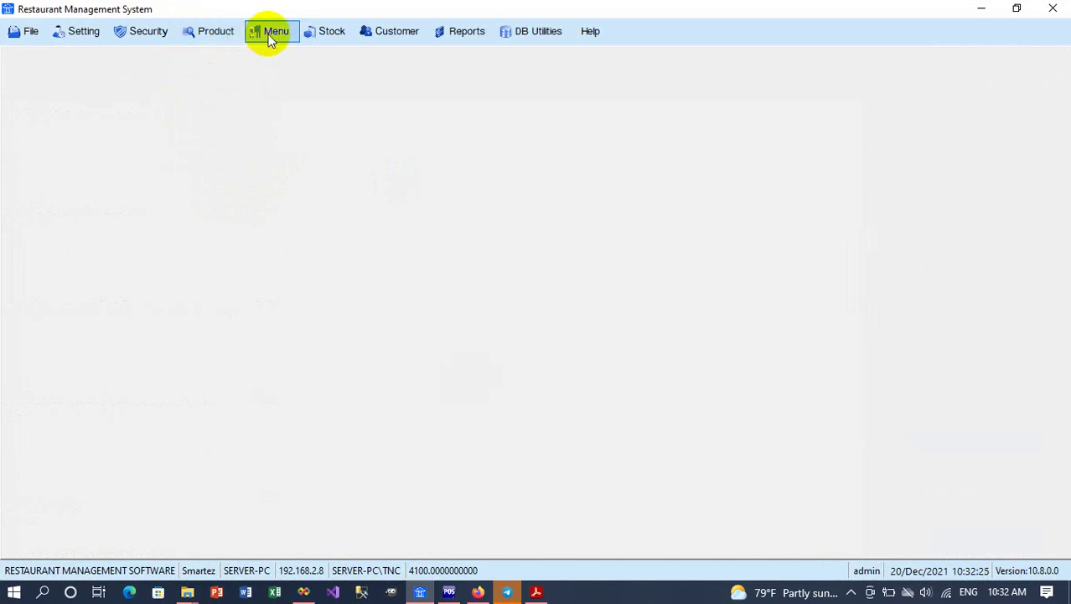
click(270, 33)
click(279, 36)
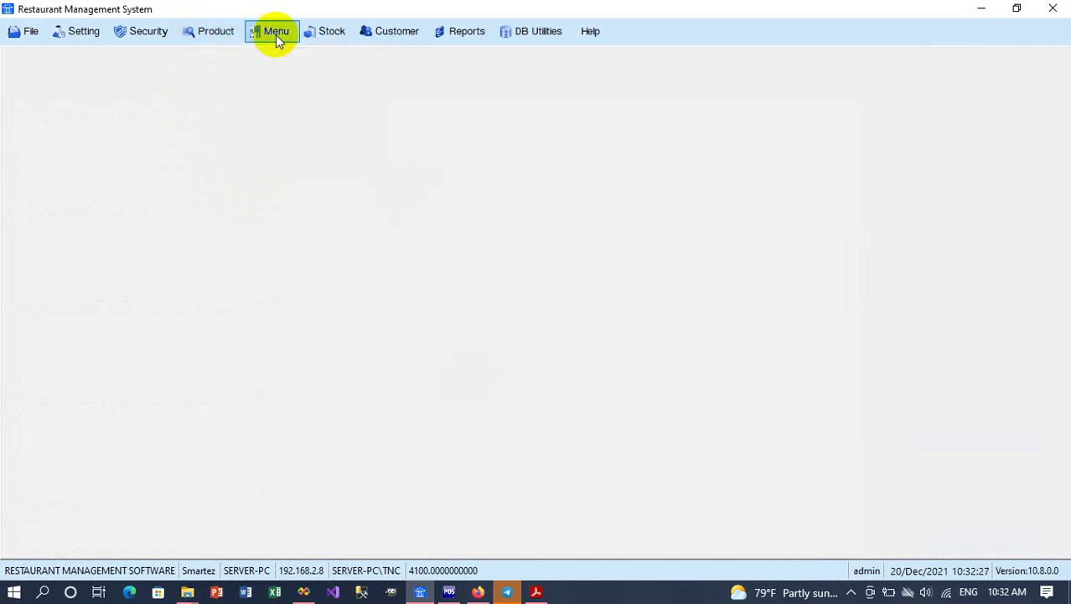